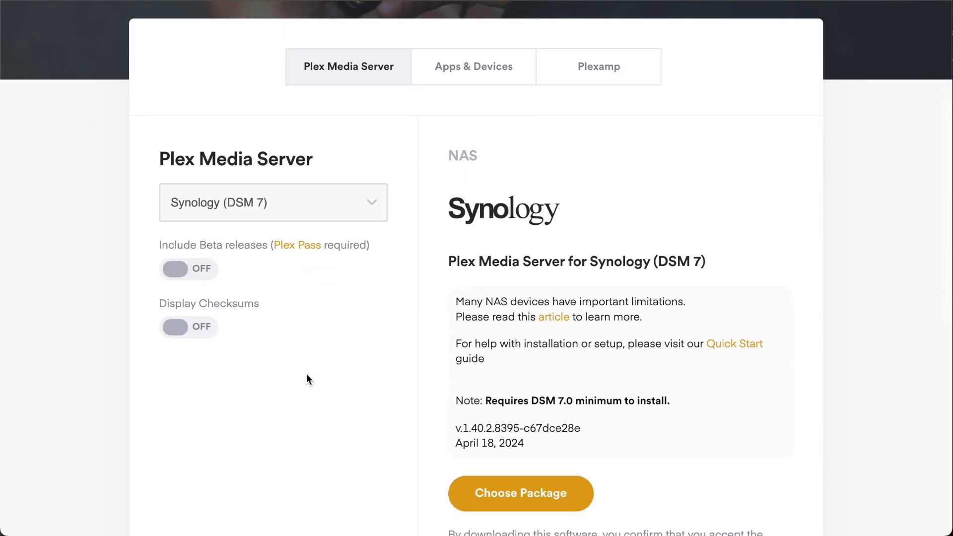
Step: Download the Intel/AMD 64-bit Plex Media Server package for Synology (DSM 7)
click(376, 206)
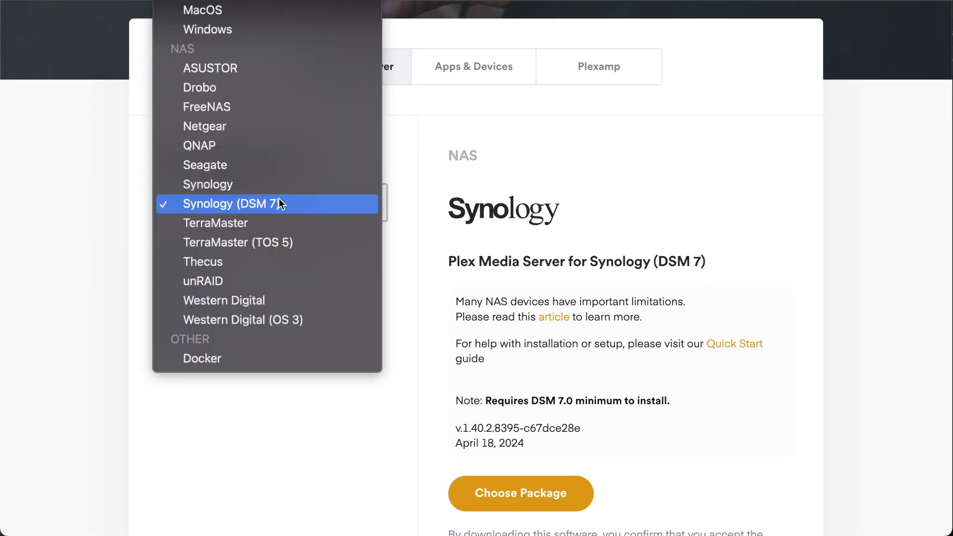
click(246, 202)
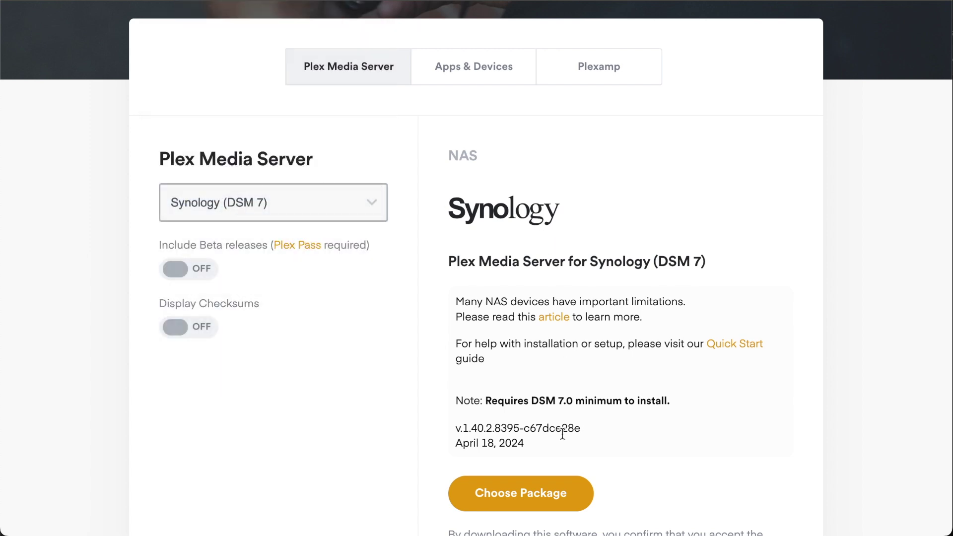
click(523, 501)
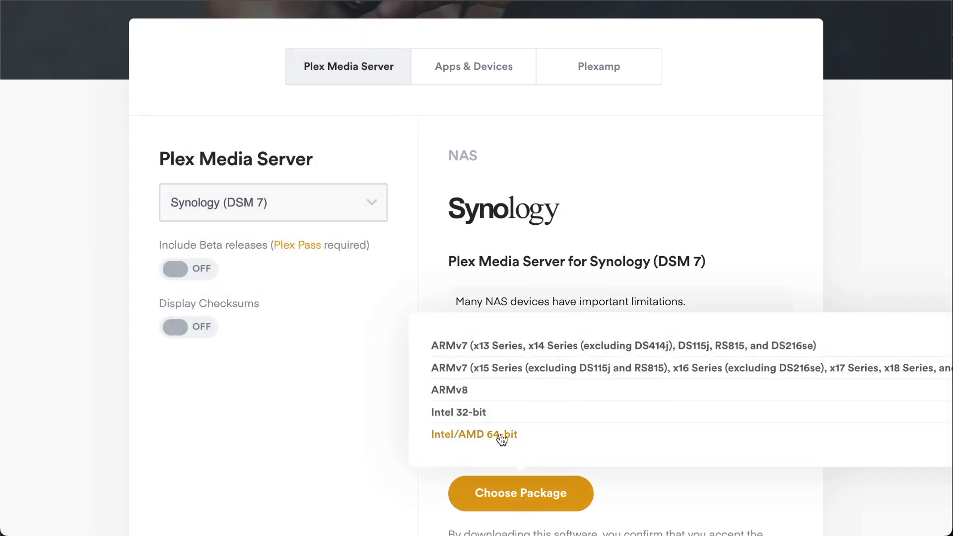
click(481, 437)
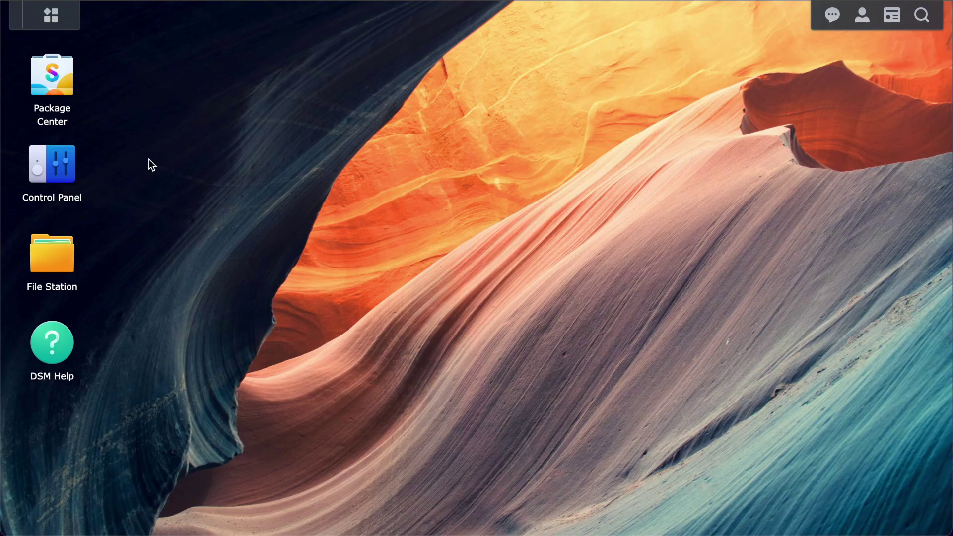
Step: In DSM's Package Center, start a manual install and choose the file PlexMediaServer-1.40.2.8395-c67dce28e-x86_64_DSM7.spk
click(55, 79)
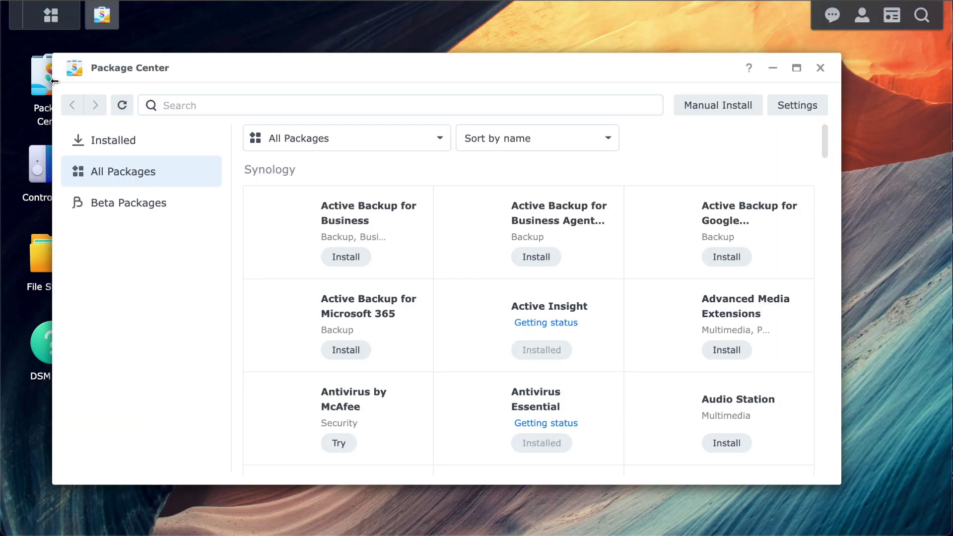
click(710, 106)
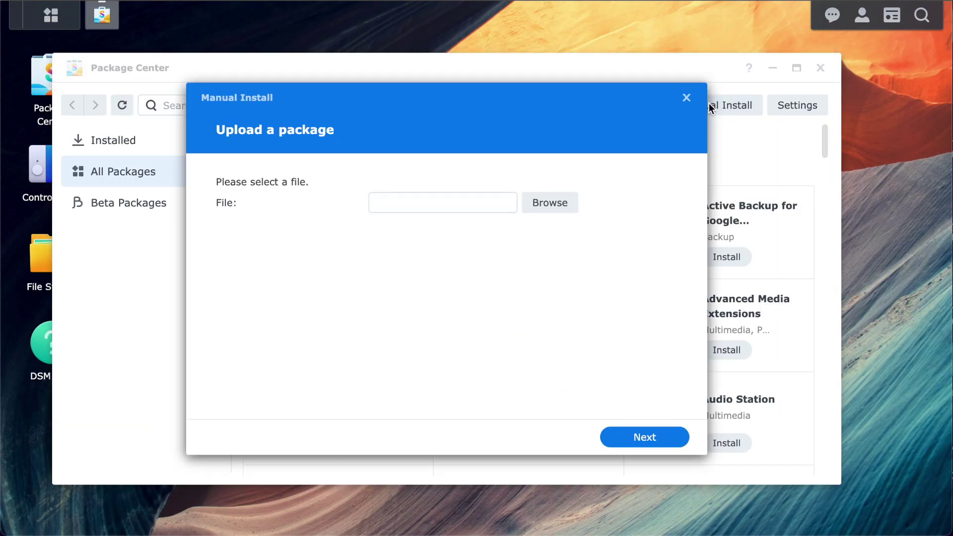
click(549, 203)
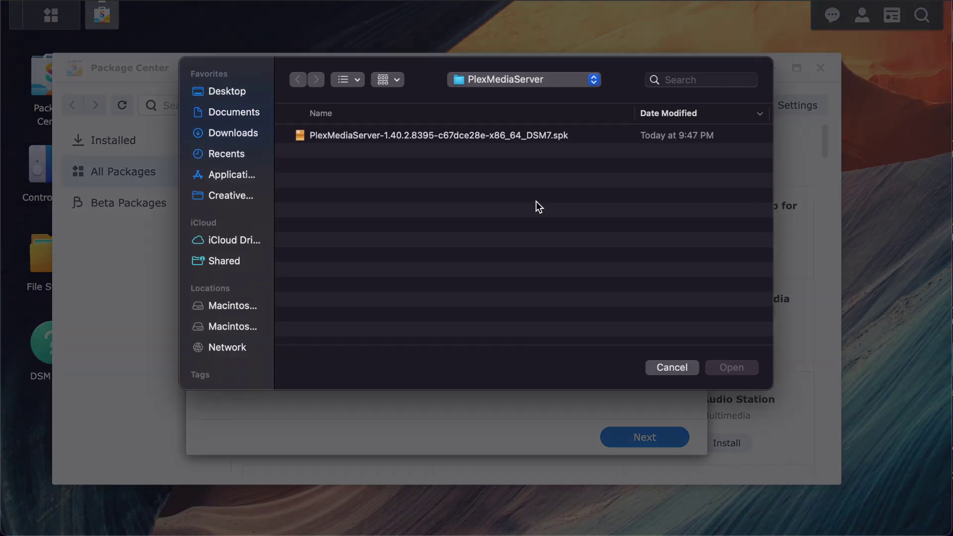
click(411, 136)
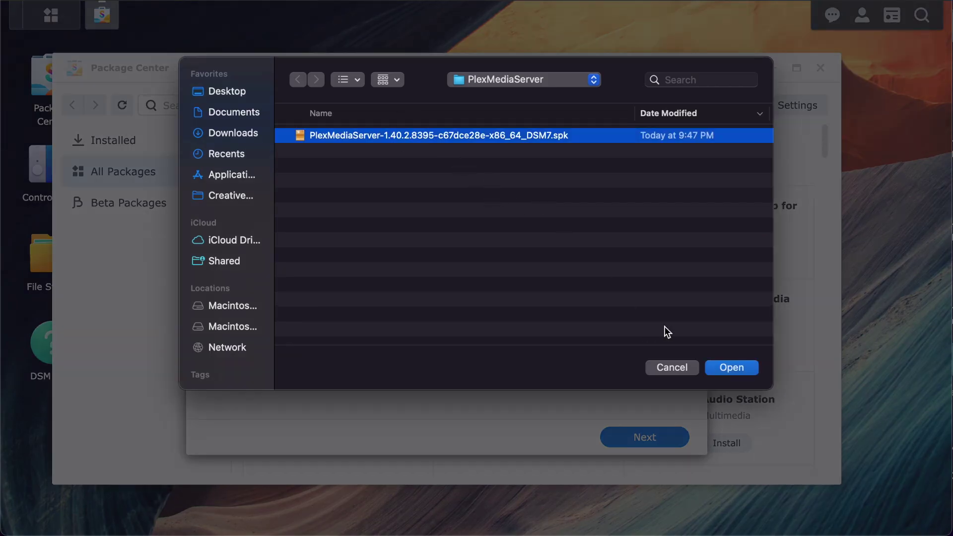
click(731, 367)
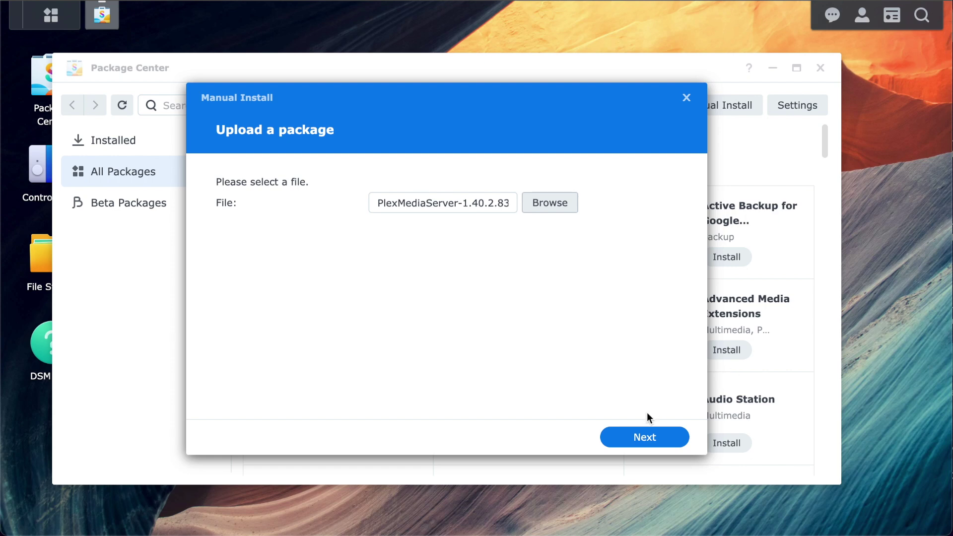
Step: Accept the third-party package terms and install Plex Media Server as a normal installation that runs after installation
click(635, 439)
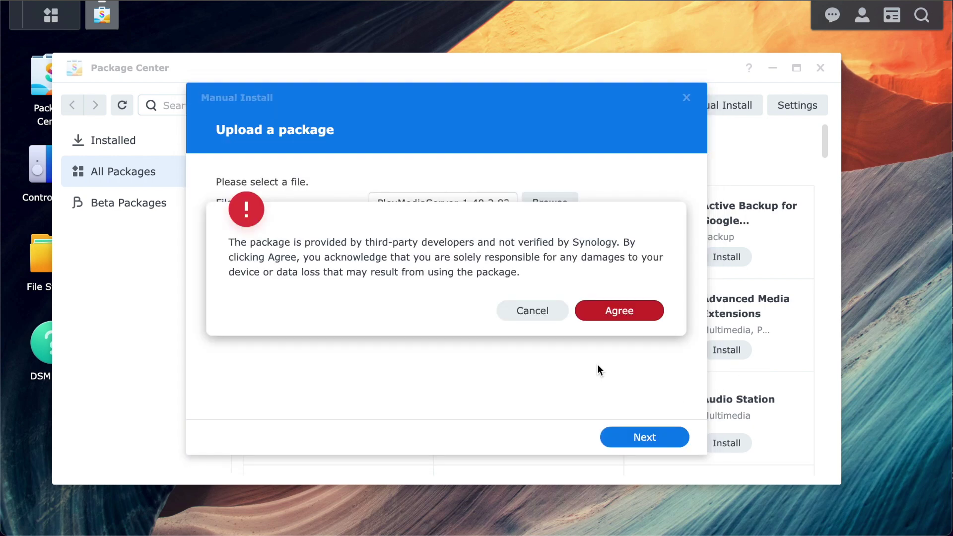
click(621, 311)
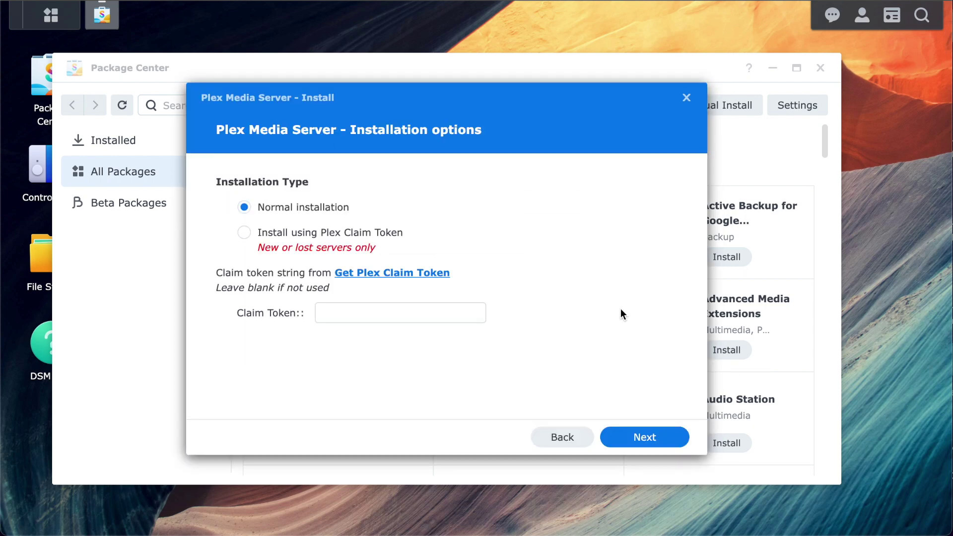
click(642, 439)
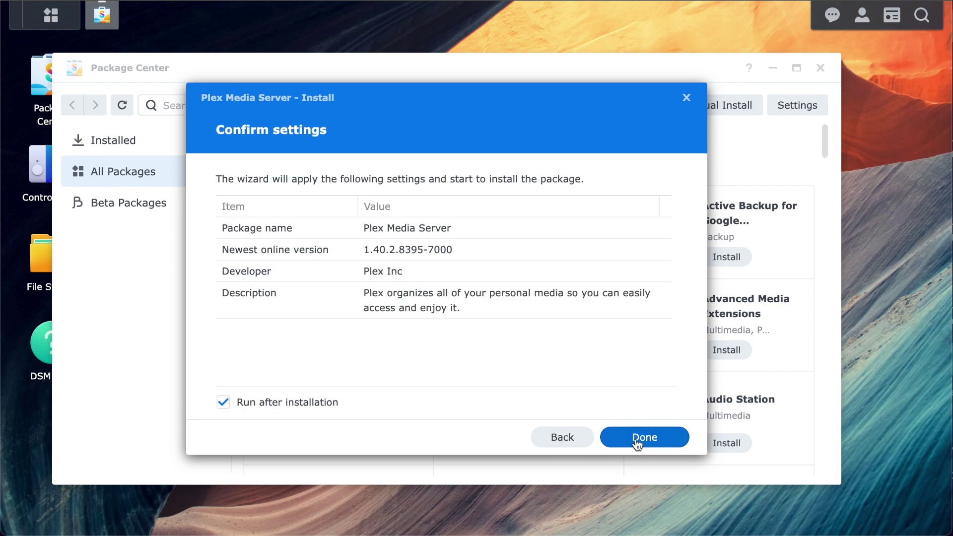
click(636, 442)
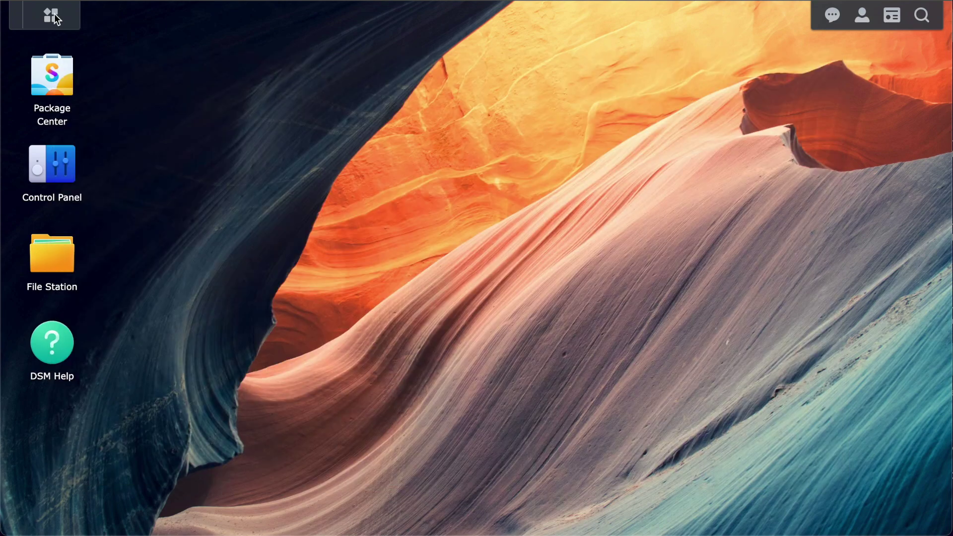
Step: Launch Plex Media Server from DSM and choose to sign in to the Plex account with email
click(43, 24)
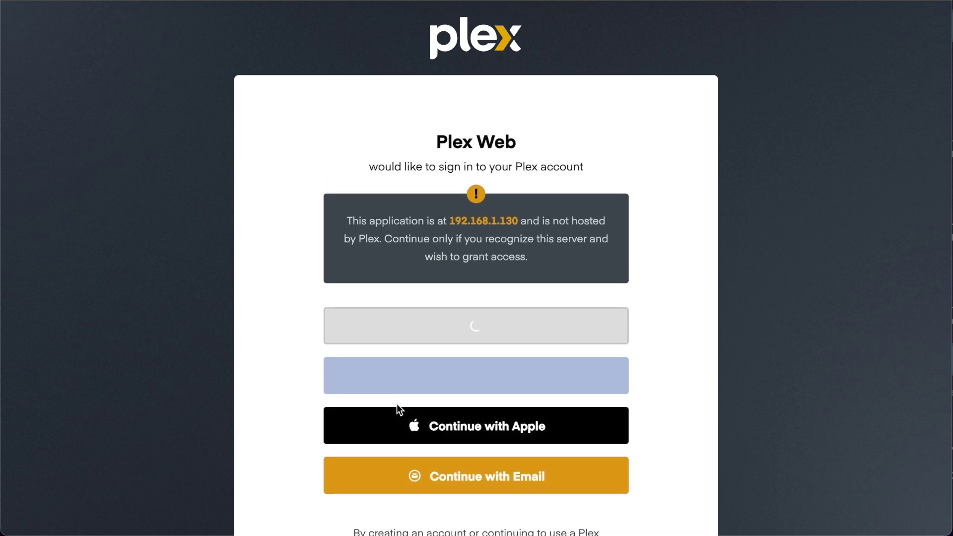
scroll(479, 402, down, 1)
click(478, 402)
scroll(479, 405, down, 2)
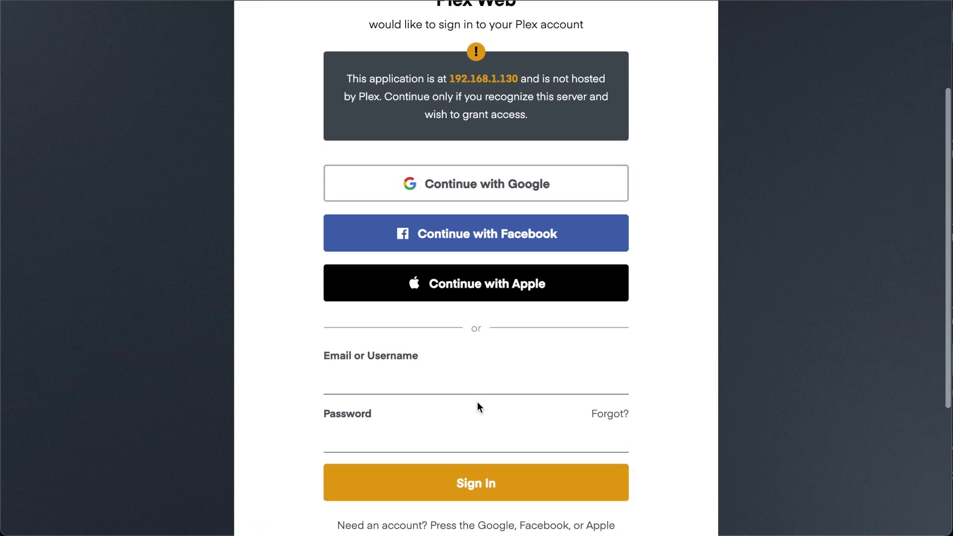
scroll(477, 401, down, 1)
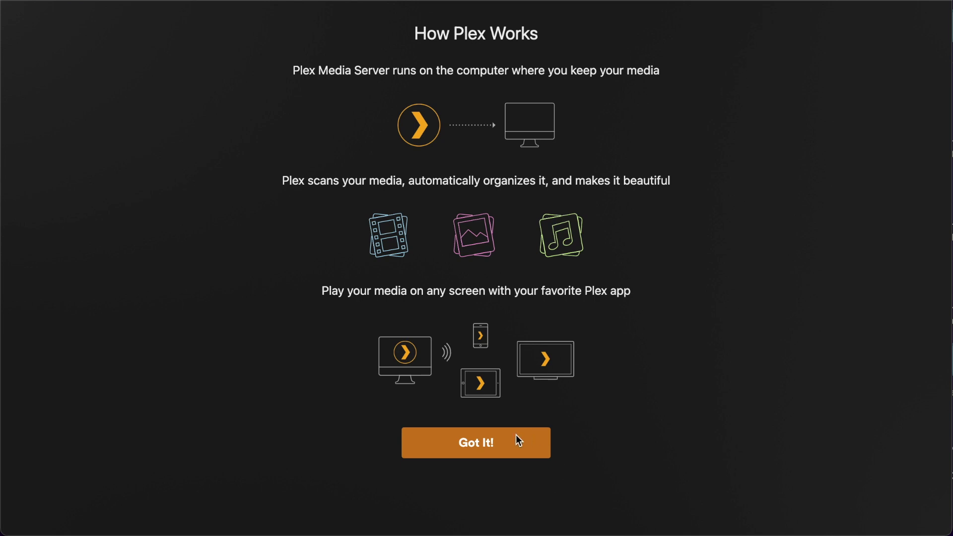
Step: Complete the Plex Server Setup with the prefilled server name and outside-home access allowed, adding no media library
click(470, 439)
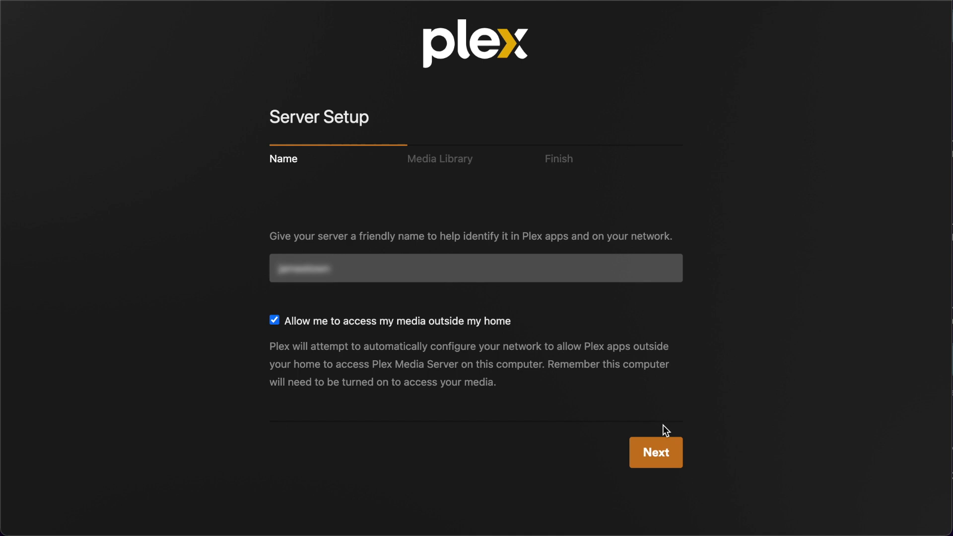
click(659, 453)
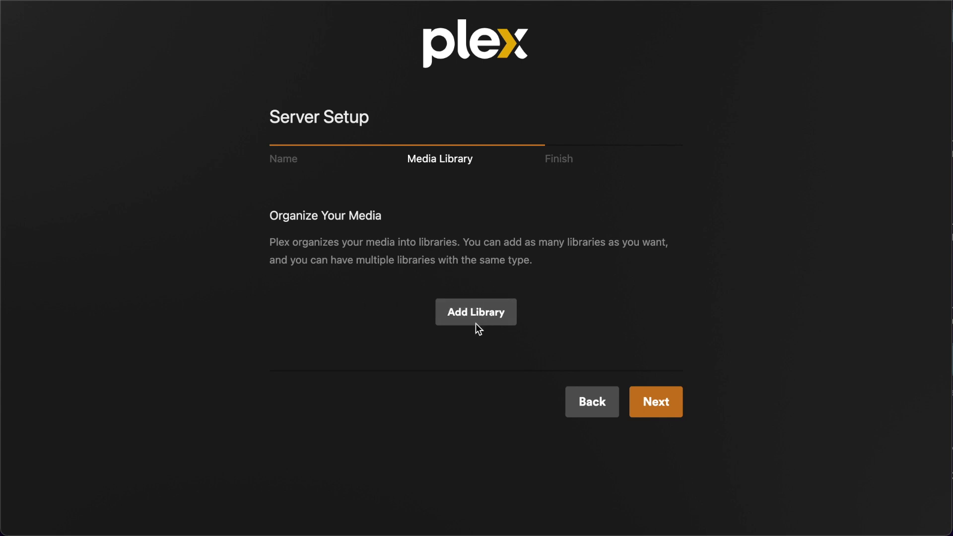
click(651, 418)
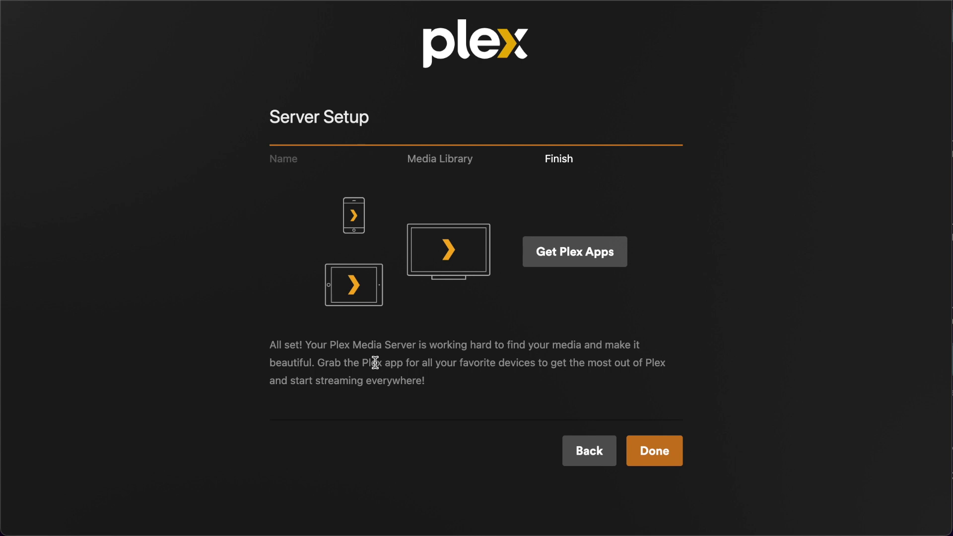
click(663, 456)
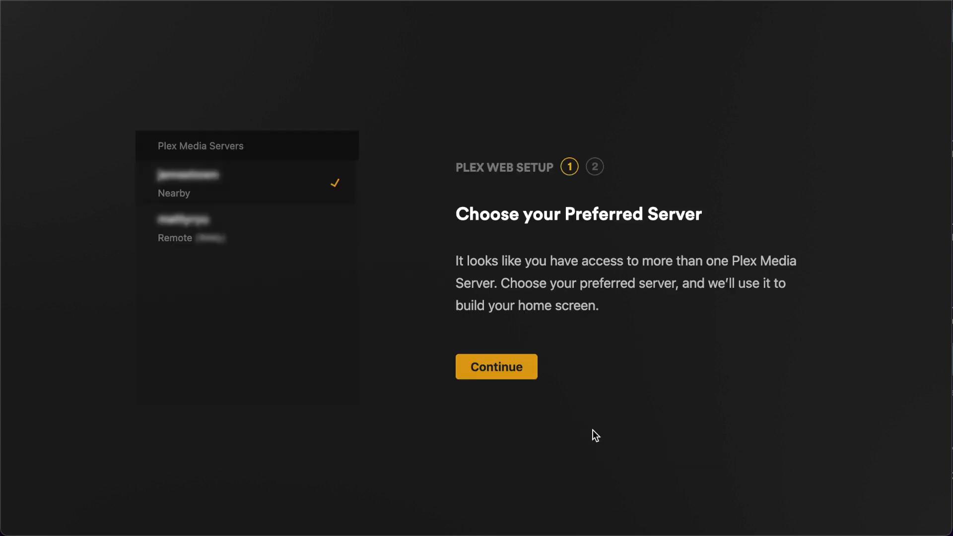
Step: Finish the Plex Web setup with the nearby server as preferred and all listed sources pinned
click(507, 376)
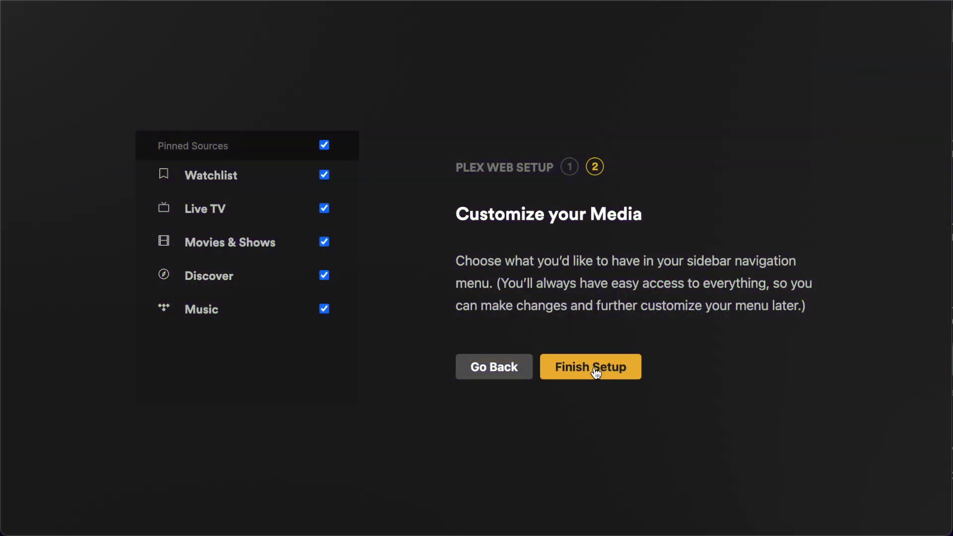
click(595, 372)
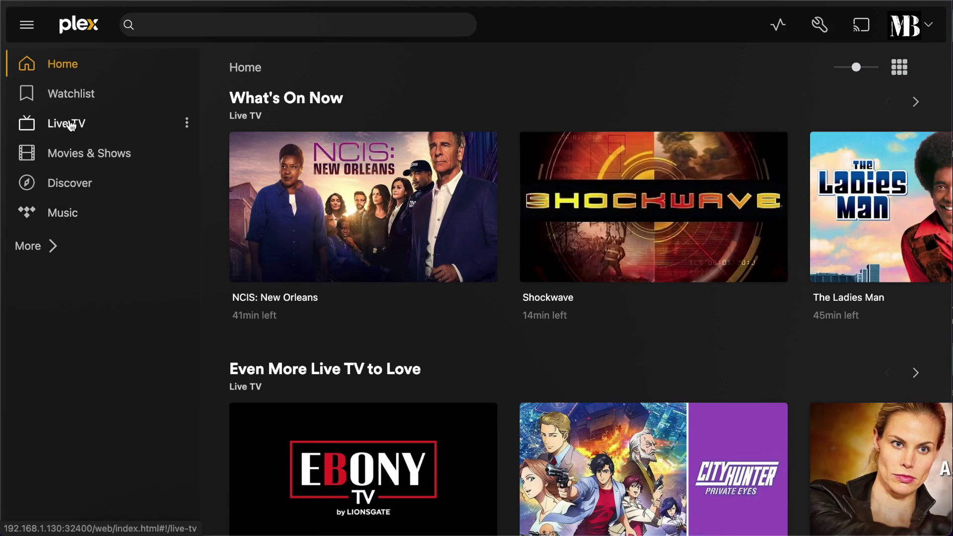
Step: View the built-in Live TV guide, and start the Plex DVR setup from the server's Live TV & DVR settings
click(71, 126)
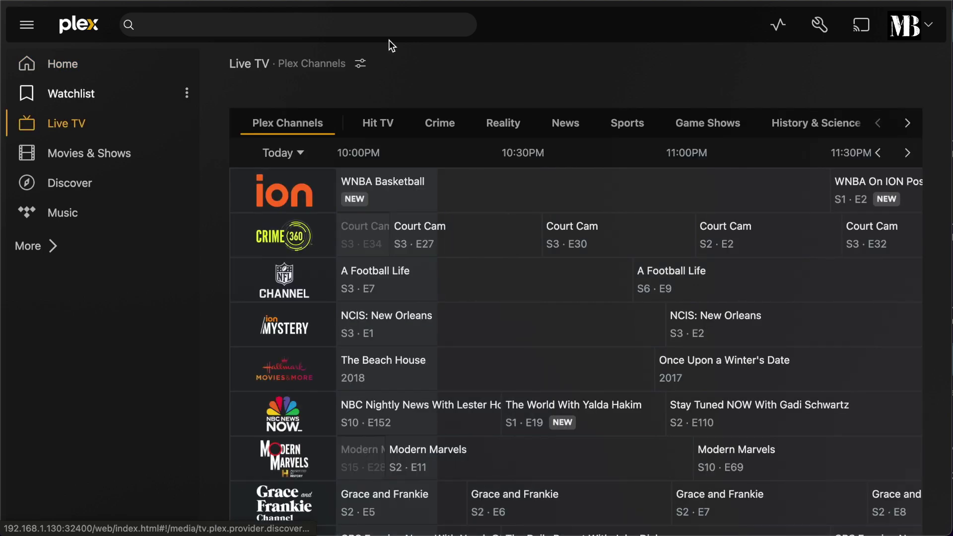
click(73, 66)
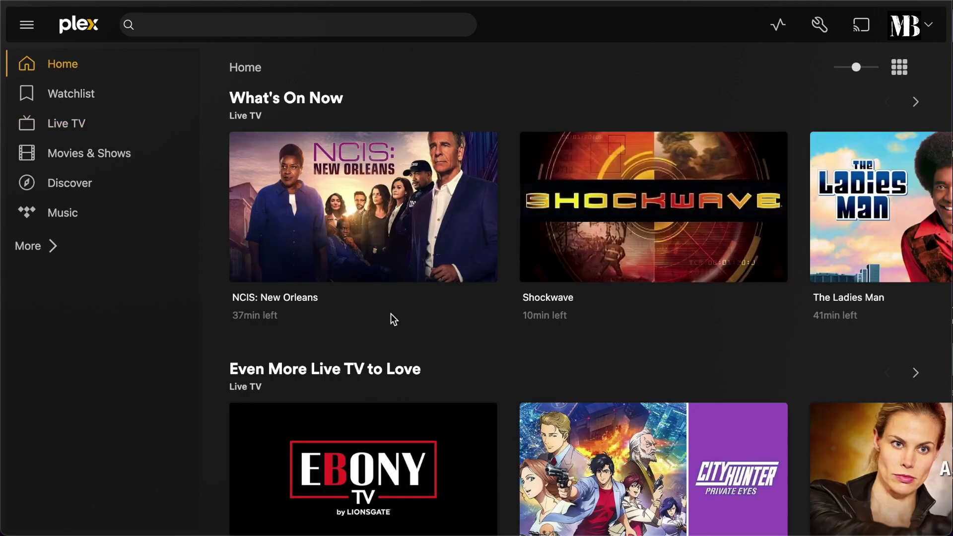
click(820, 25)
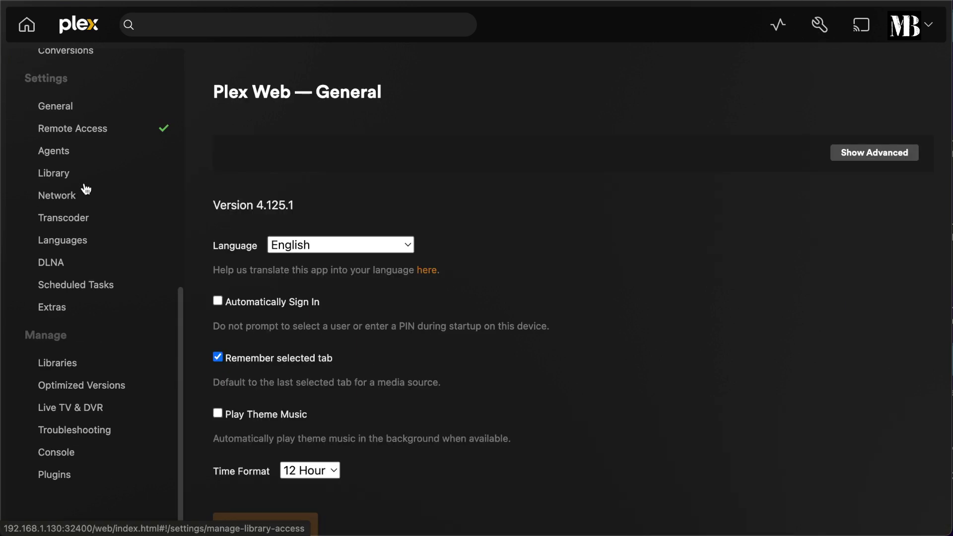
click(65, 408)
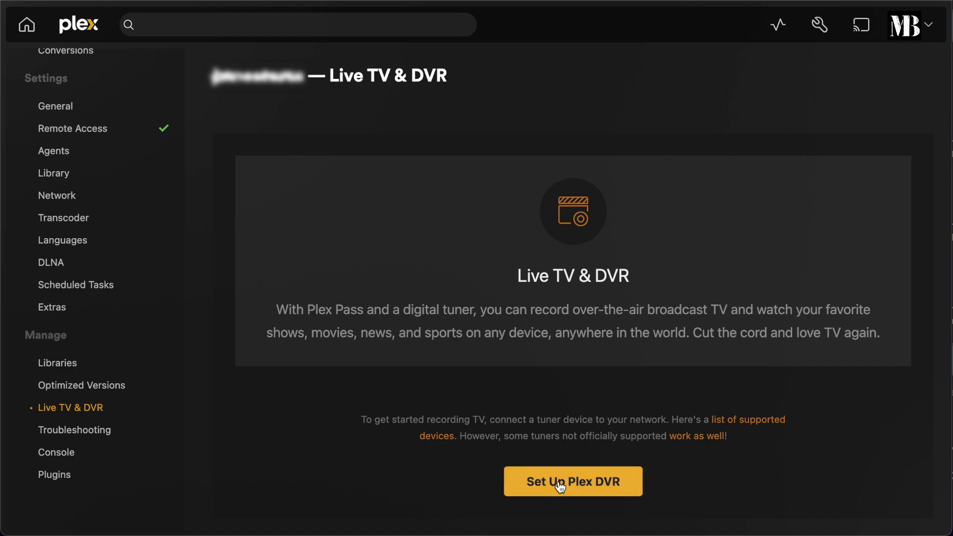
click(561, 486)
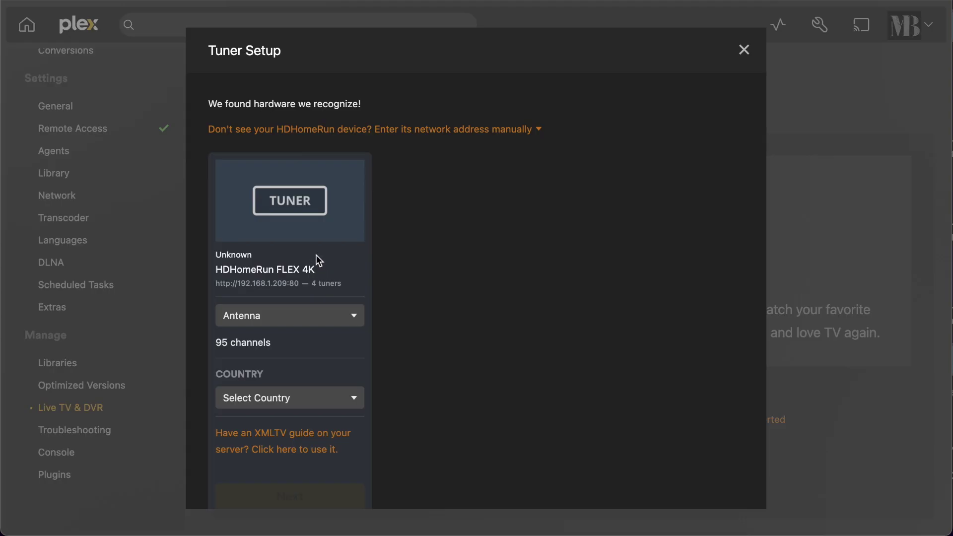
Step: Keep Antenna as the signal source for the detected HDHomeRun FLEX 4K tuner
scroll(315, 254, down, 2)
drag(317, 230, 263, 224)
click(281, 224)
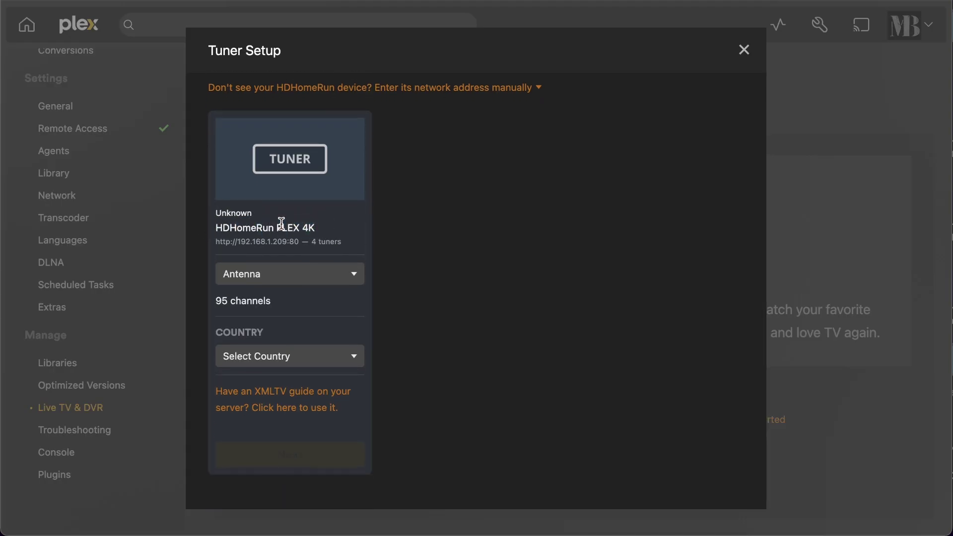
click(333, 274)
click(440, 263)
Step: Set the tuner's country to United States, enter the postal code and continue to the channel mapping
click(342, 352)
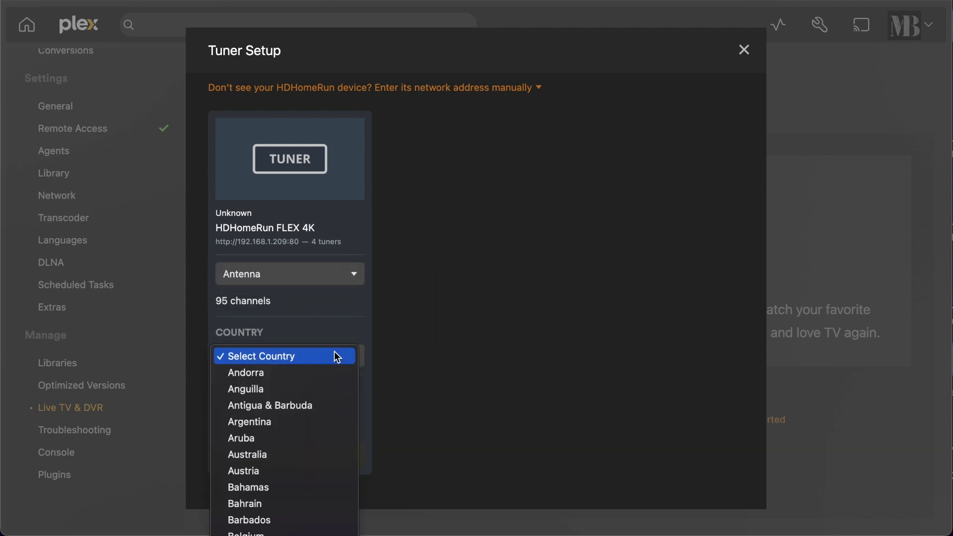
scroll(318, 404, down, 20)
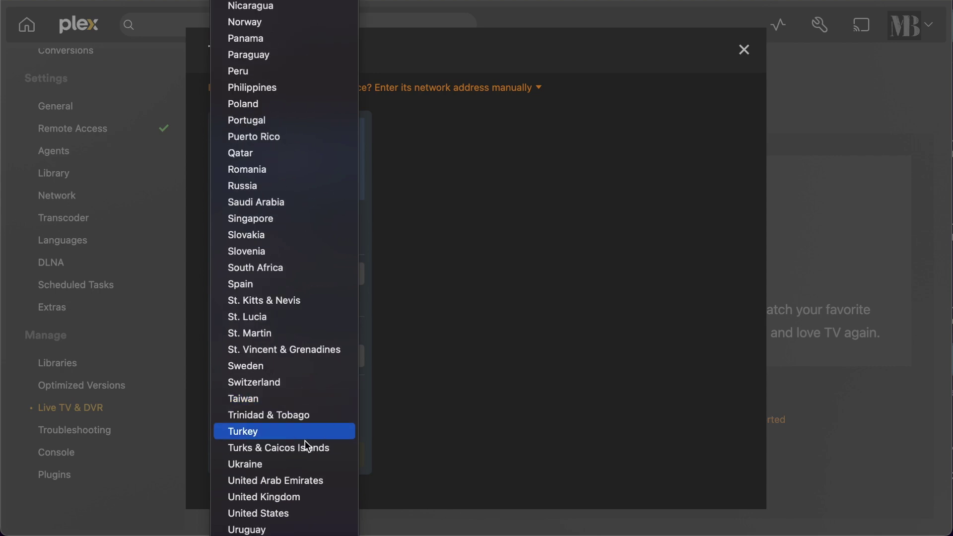
click(279, 515)
scroll(410, 335, down, 3)
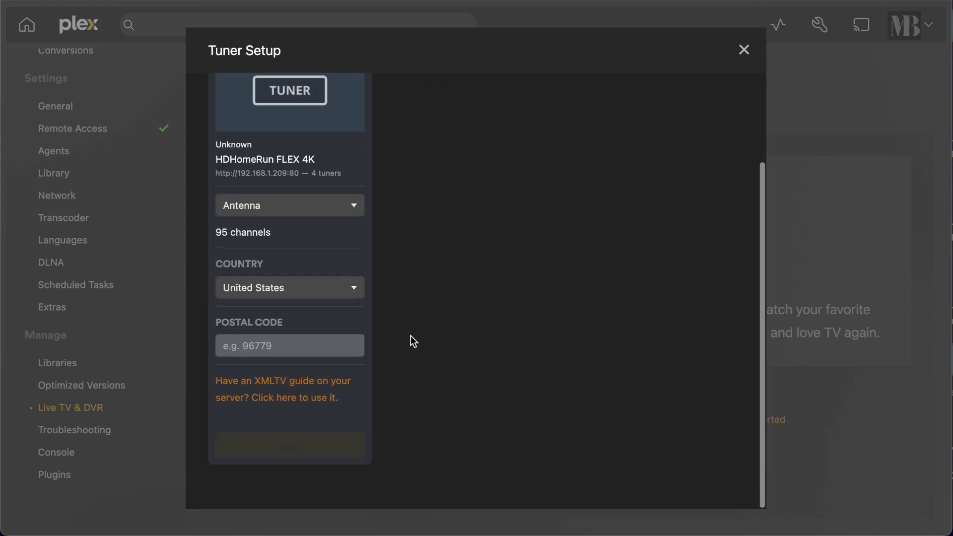
click(342, 343)
key(ctrl+v)
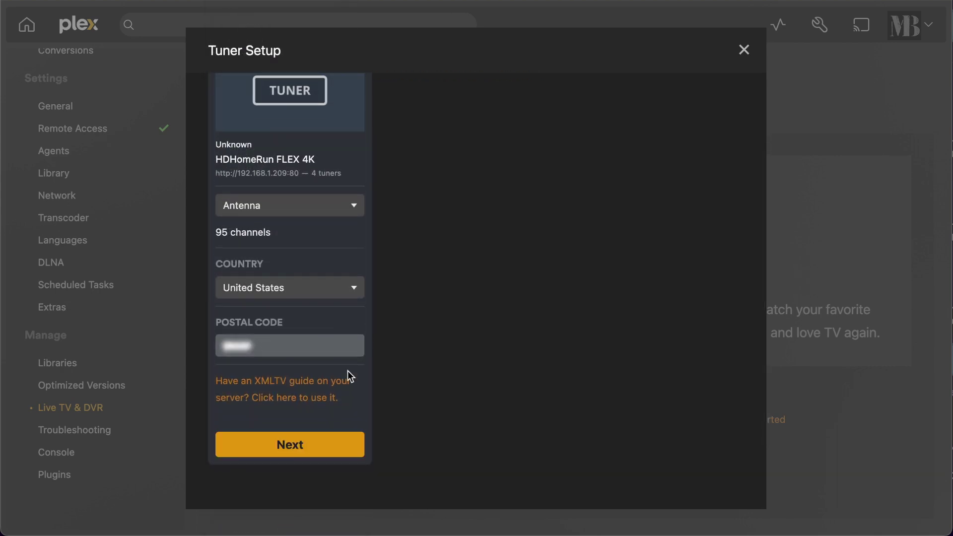
click(281, 453)
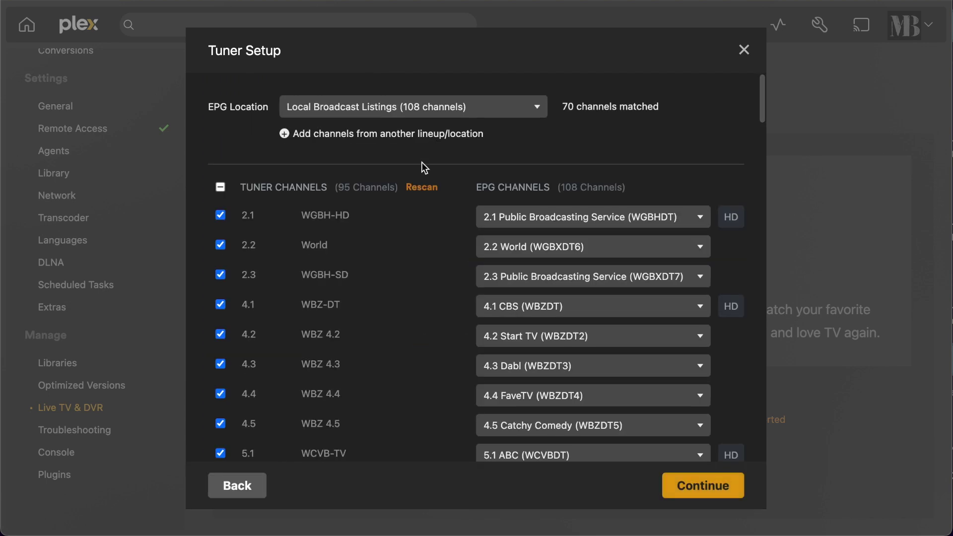
Step: Rescan the tuner channels and review their mapping to the Local Broadcast Listings guide
click(420, 187)
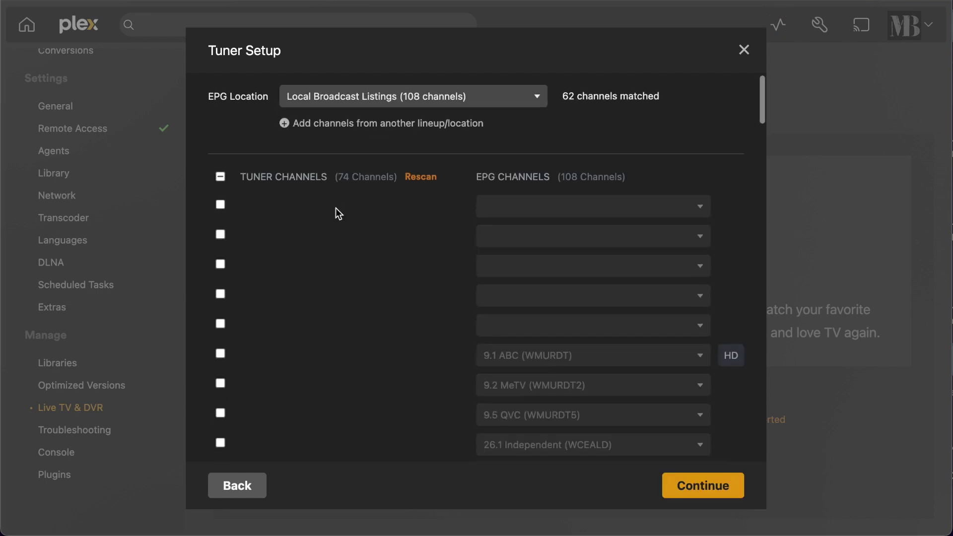
scroll(335, 208, down, 10)
scroll(336, 207, down, 3)
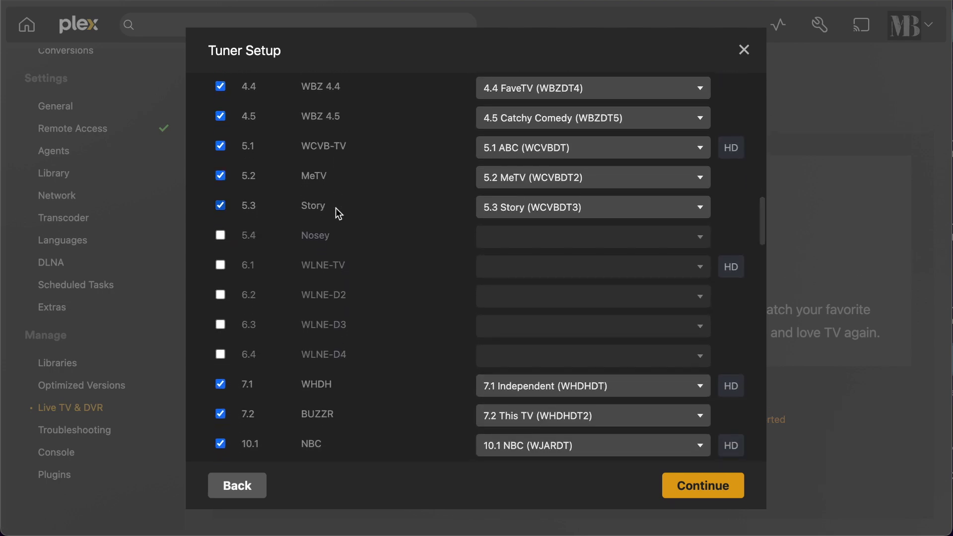
Step: Review the remaining channel mappings, accept them to finish the tuner setup, and view the Live TV guide
scroll(335, 207, down, 1)
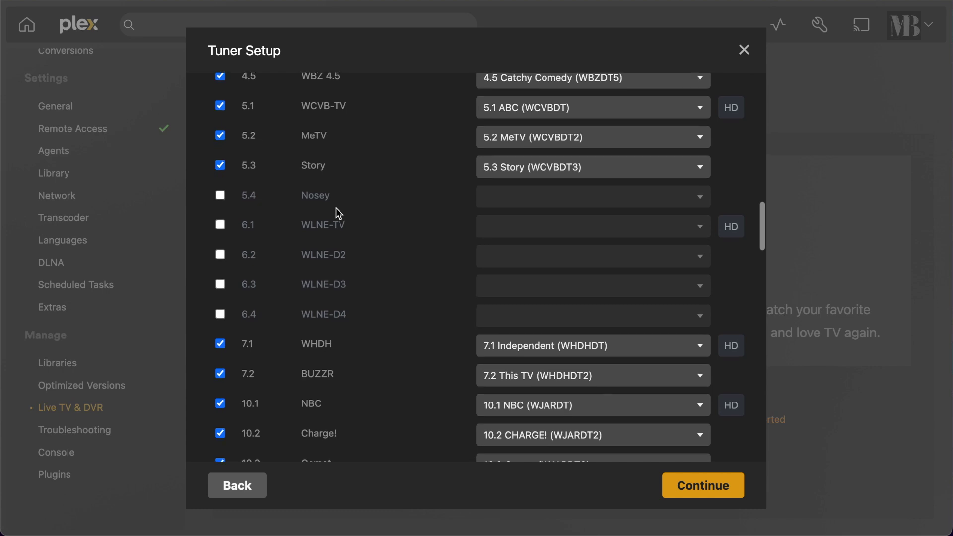
scroll(335, 207, down, 15)
scroll(336, 207, down, 5)
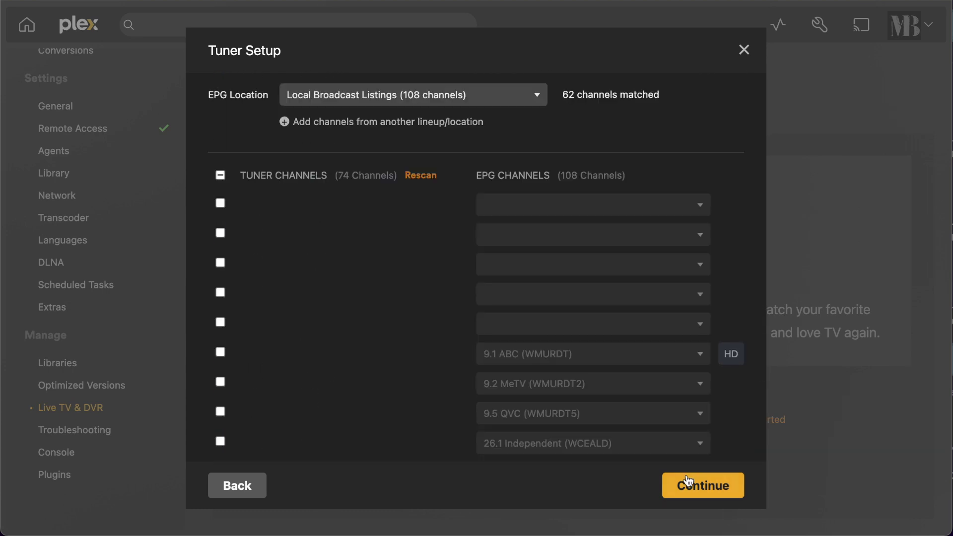
click(681, 487)
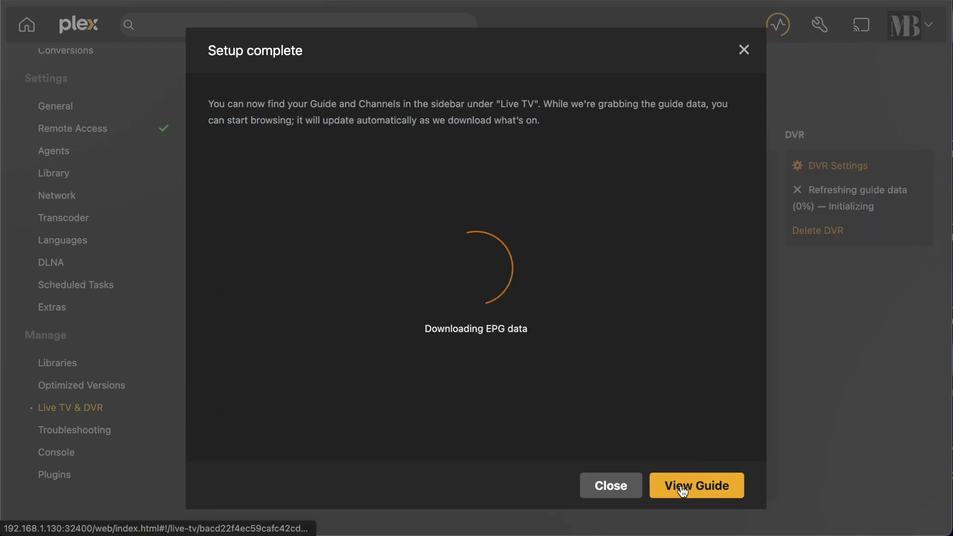
click(682, 484)
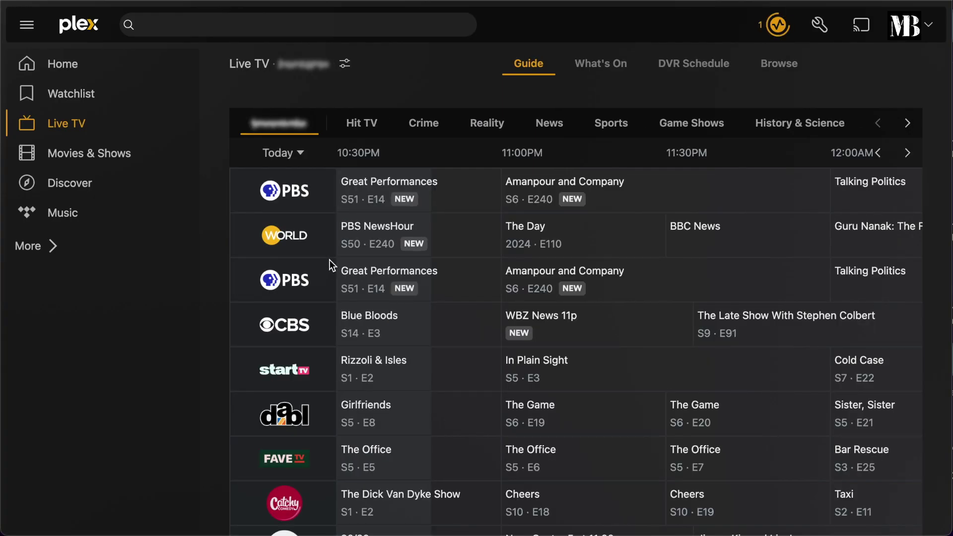
Step: Browse the antenna channel guide and watch 7 News at 10PM live
scroll(385, 206, down, 7)
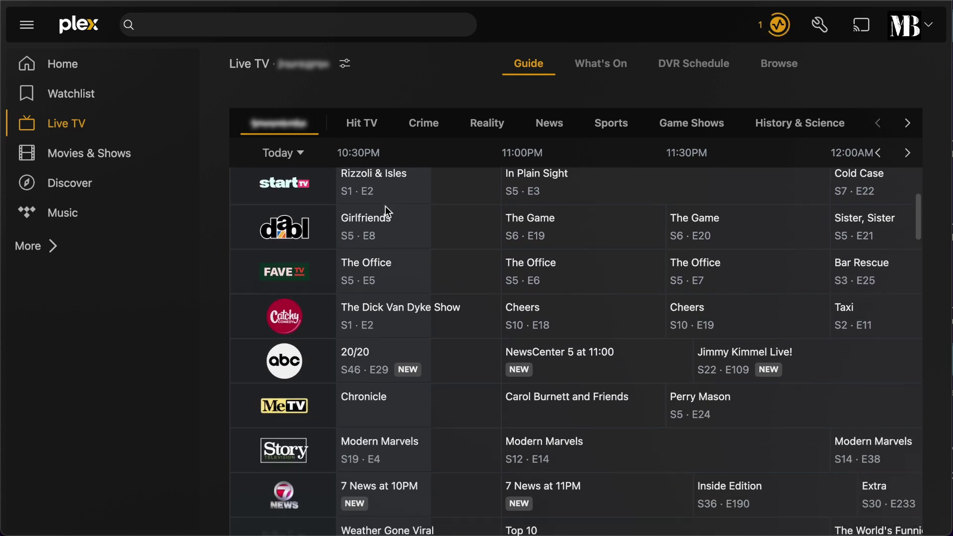
scroll(385, 206, down, 1)
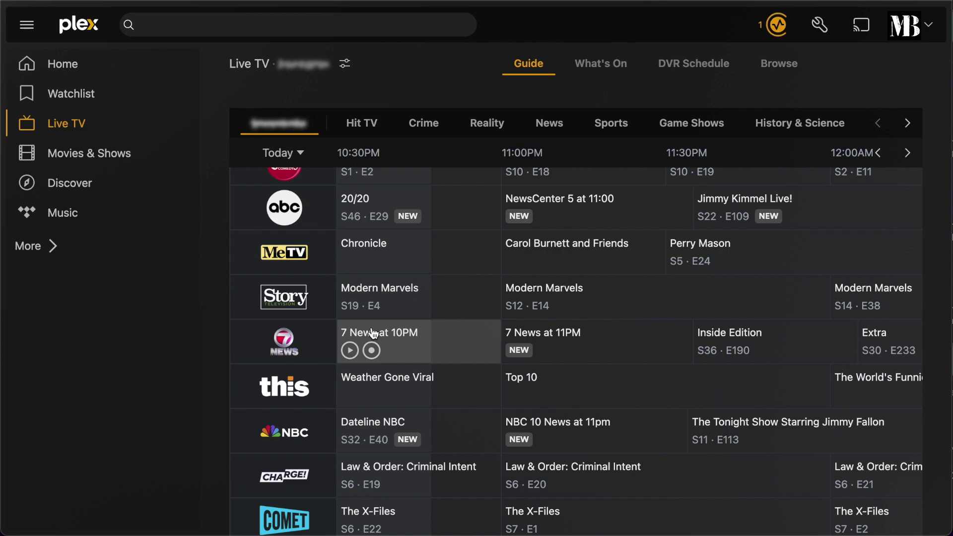
click(351, 350)
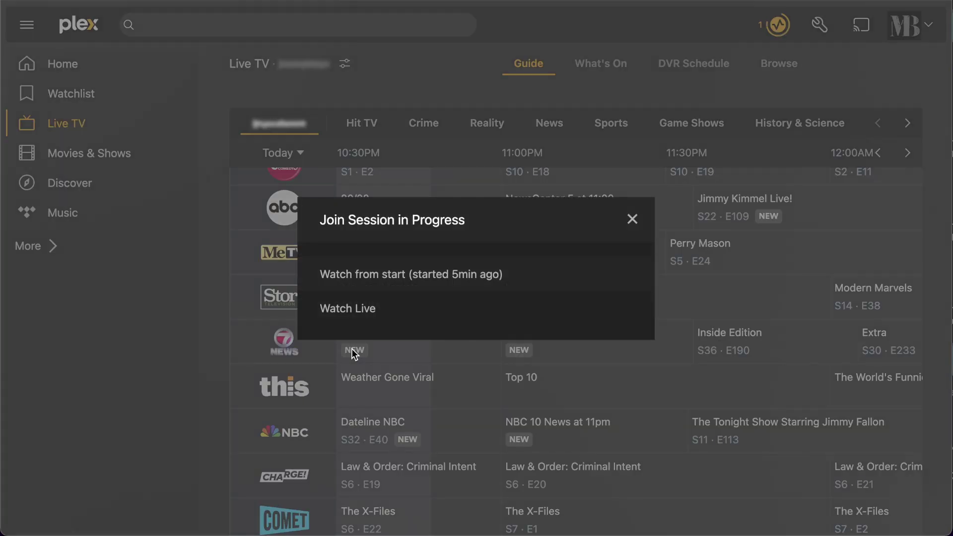
click(354, 310)
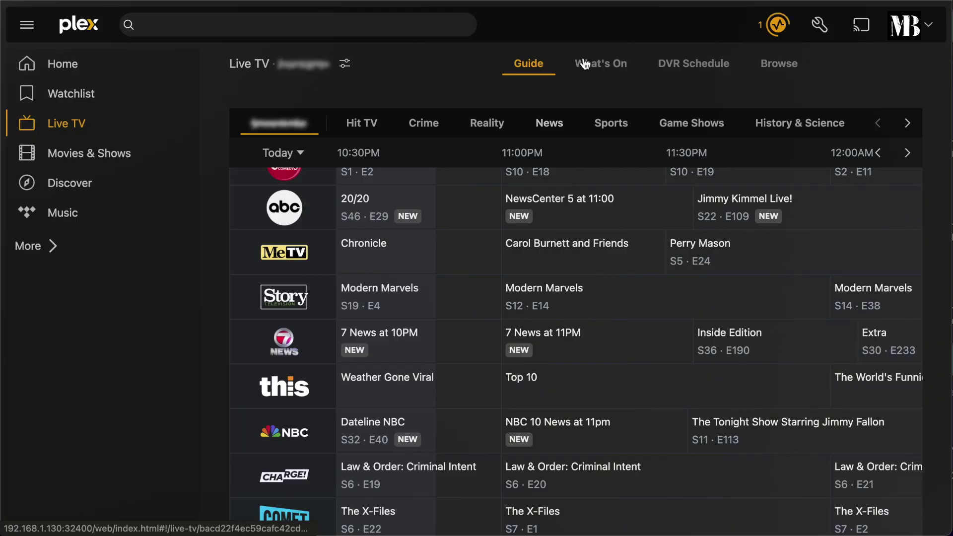
Step: View What's On and dismiss the record options for The Office episode Crime Aid
click(586, 63)
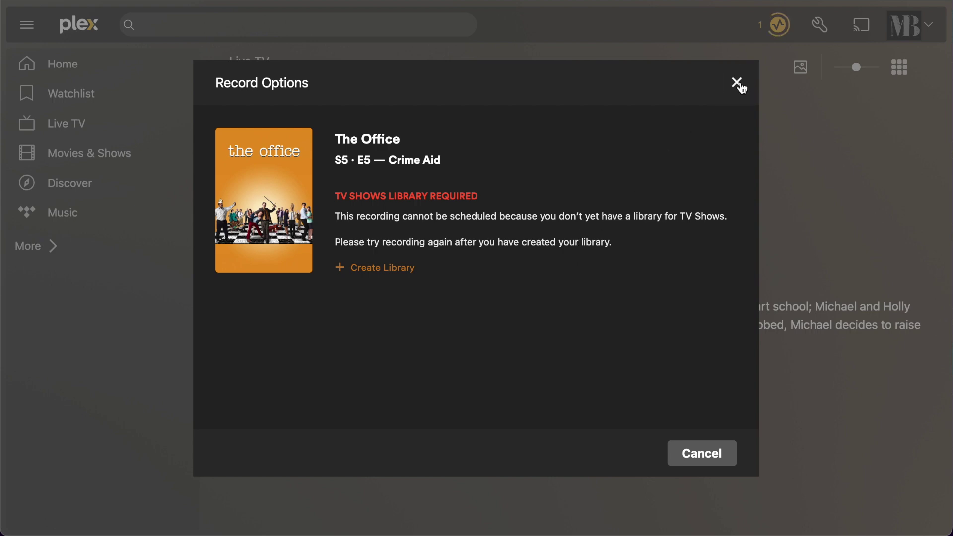
click(738, 84)
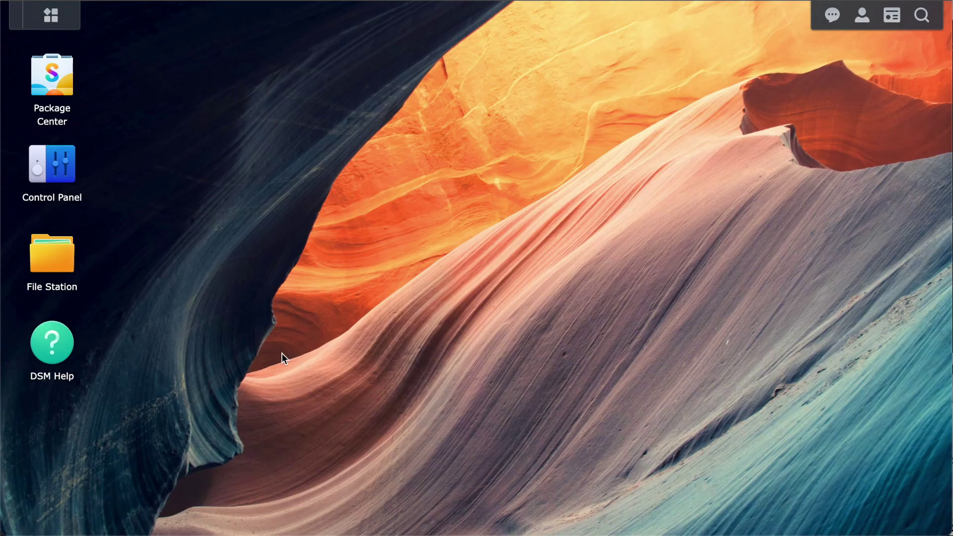
Step: Switch to File Station on the Synology NAS and start a new shared folder named Media2 on Volume 1
click(56, 253)
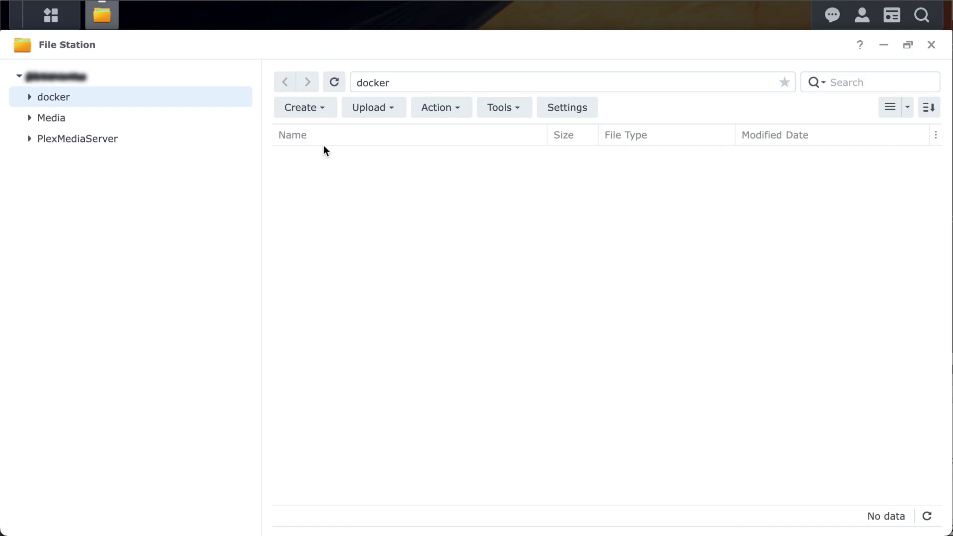
click(321, 110)
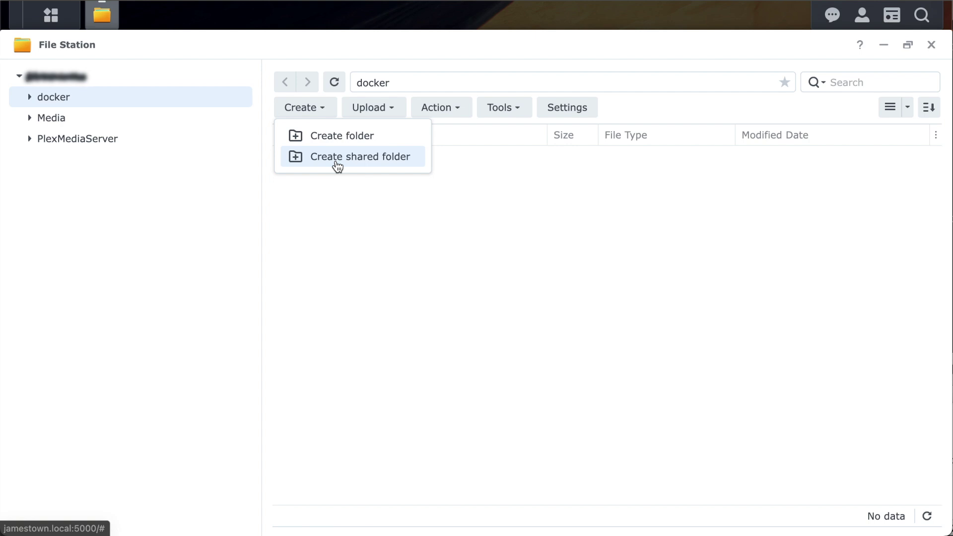
click(335, 161)
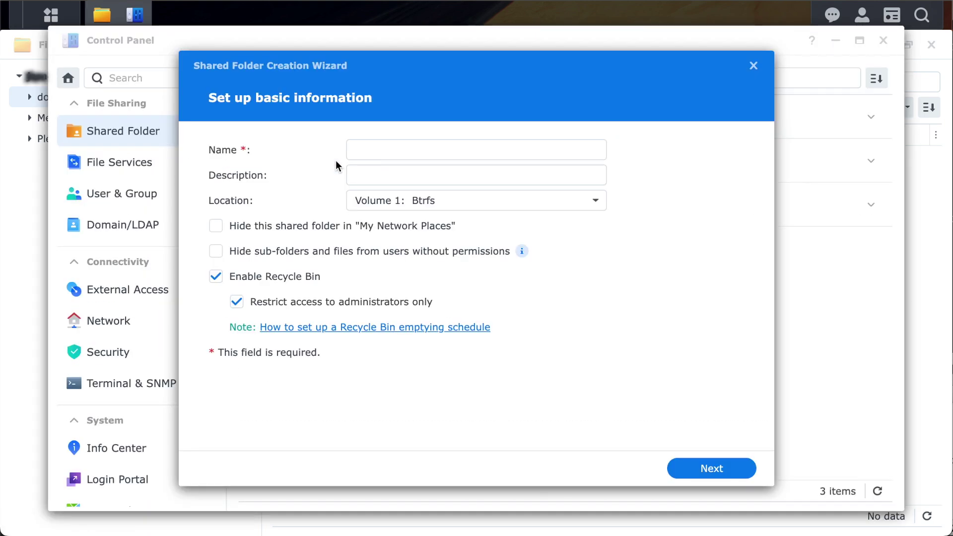
click(388, 152)
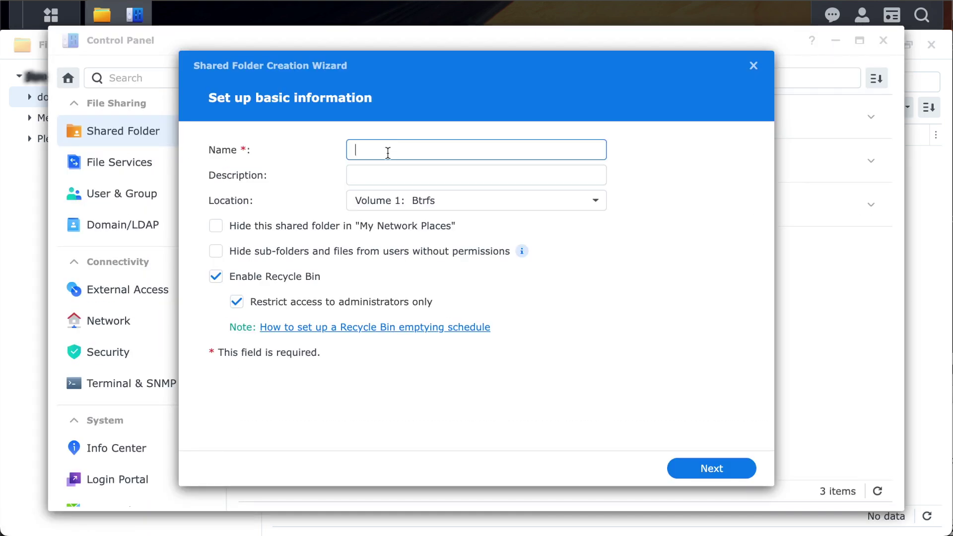
text(Media2)
click(690, 470)
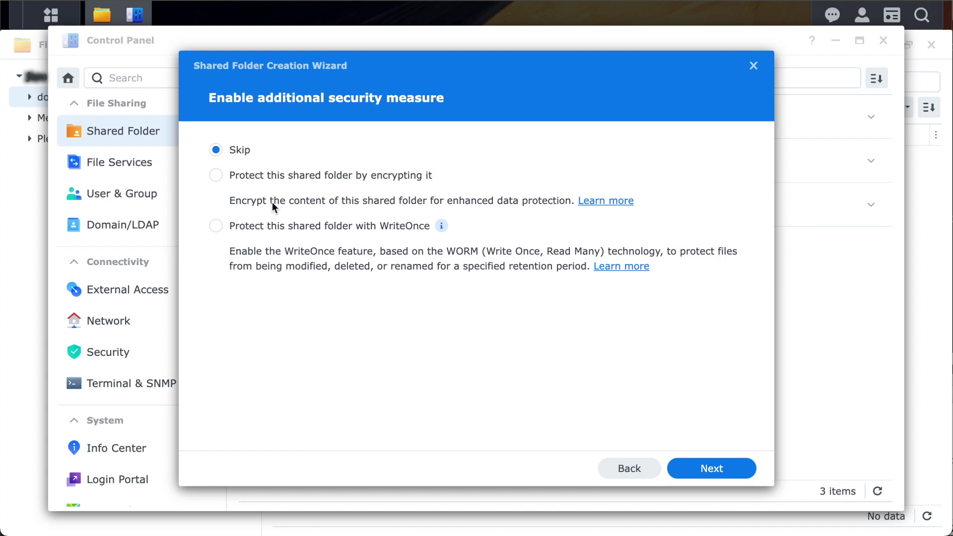
Step: Skip the extra security measures, create the shared folder with default advanced settings and user permissions, and close Control Panel
click(709, 469)
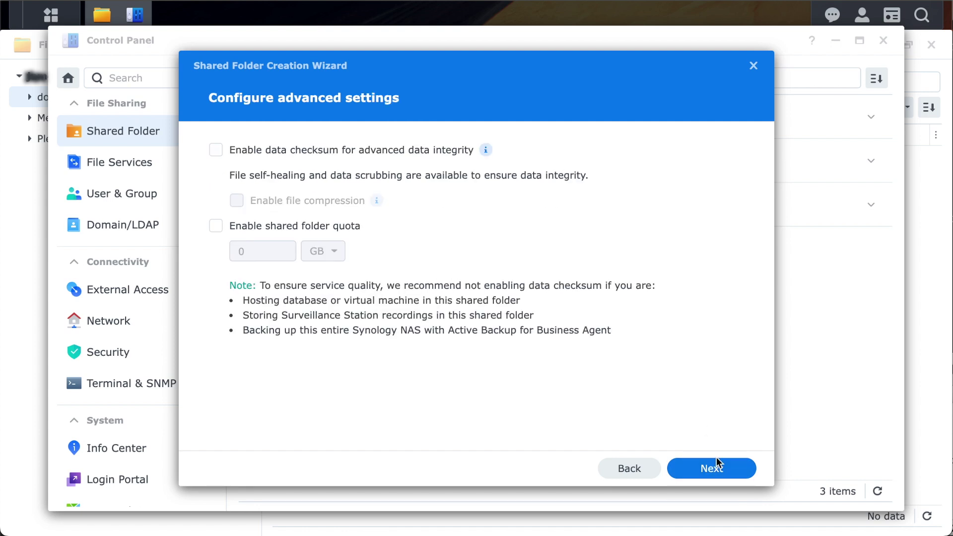
click(712, 476)
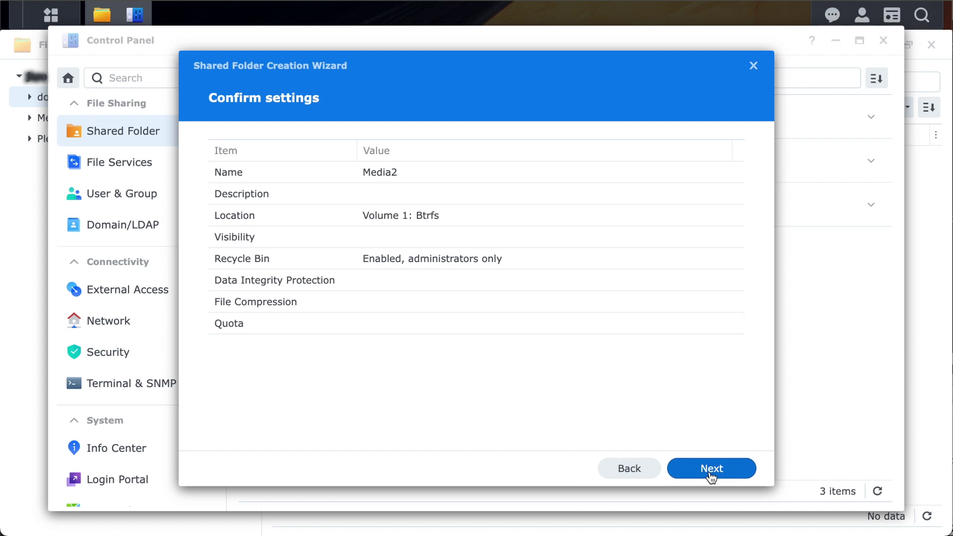
click(700, 470)
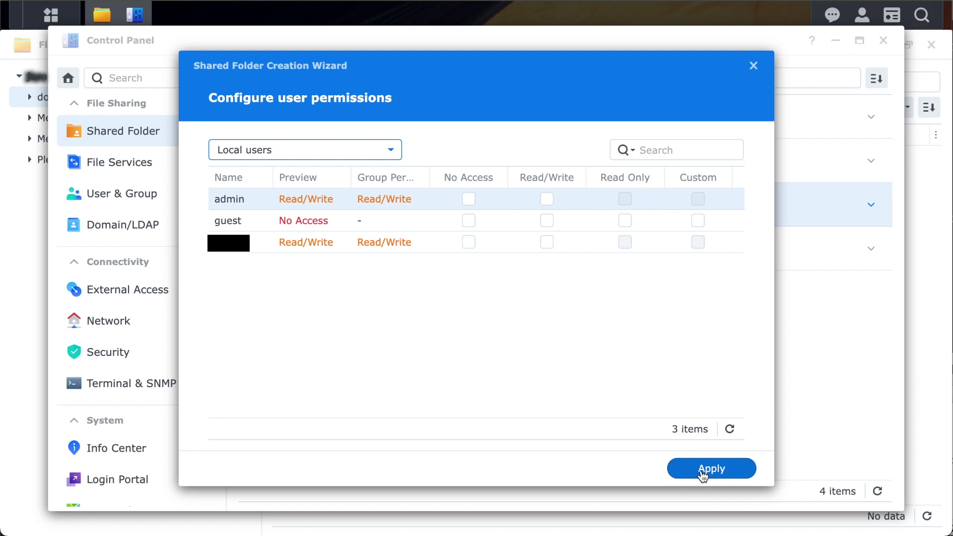
click(703, 473)
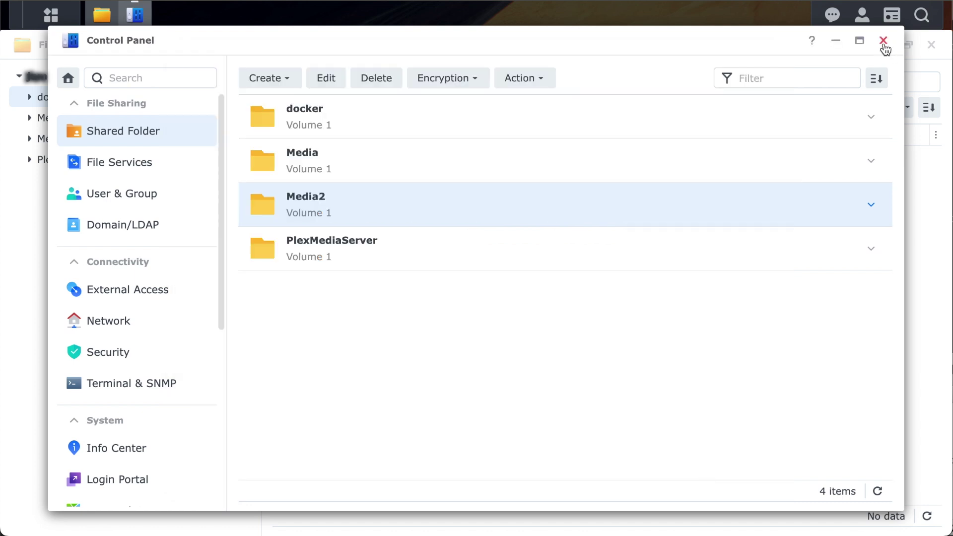
click(884, 41)
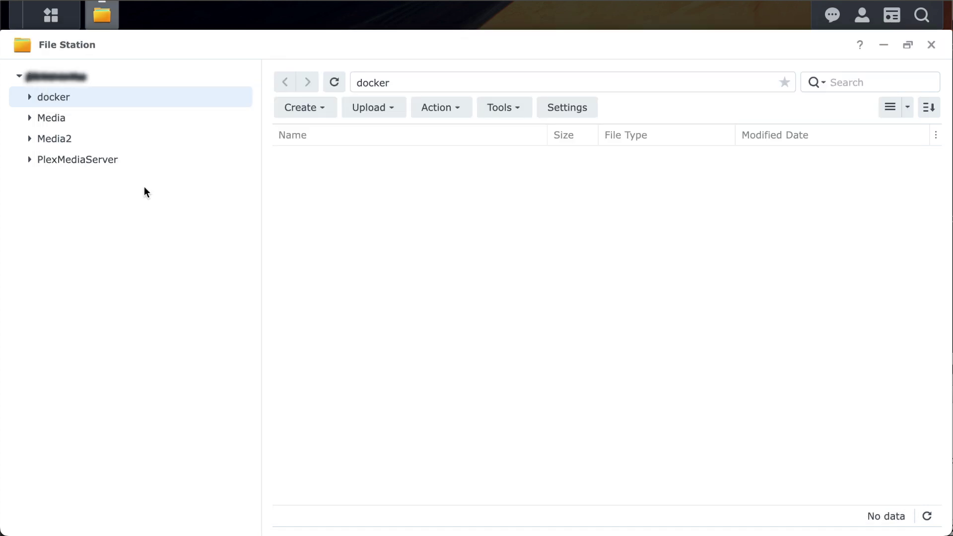
Step: Create a folder named Movies inside the Media2 shared folder
click(69, 147)
right_click(361, 227)
click(395, 268)
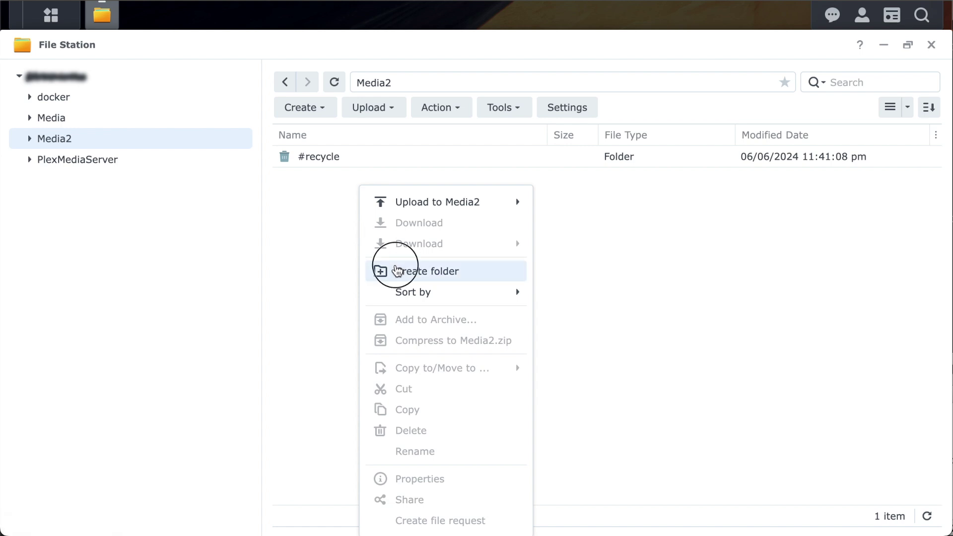
text(Moview)
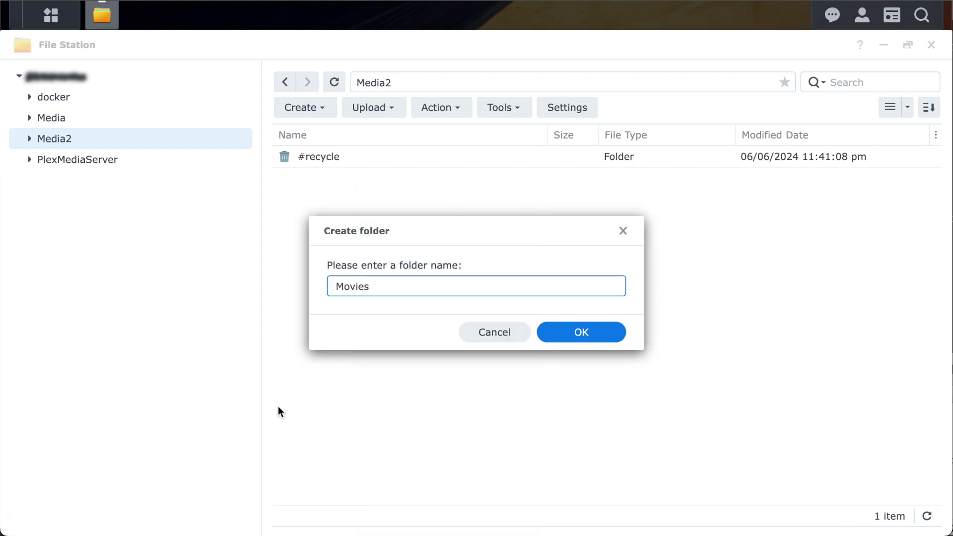
click(586, 333)
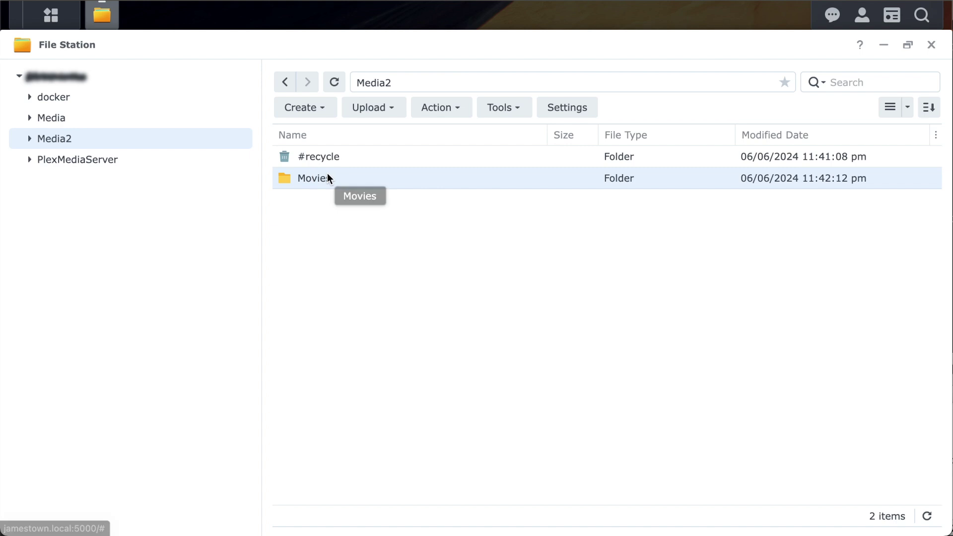
Step: Rename the Movies folder inside Media2 as Movies2
double_click(327, 174)
right_click(62, 183)
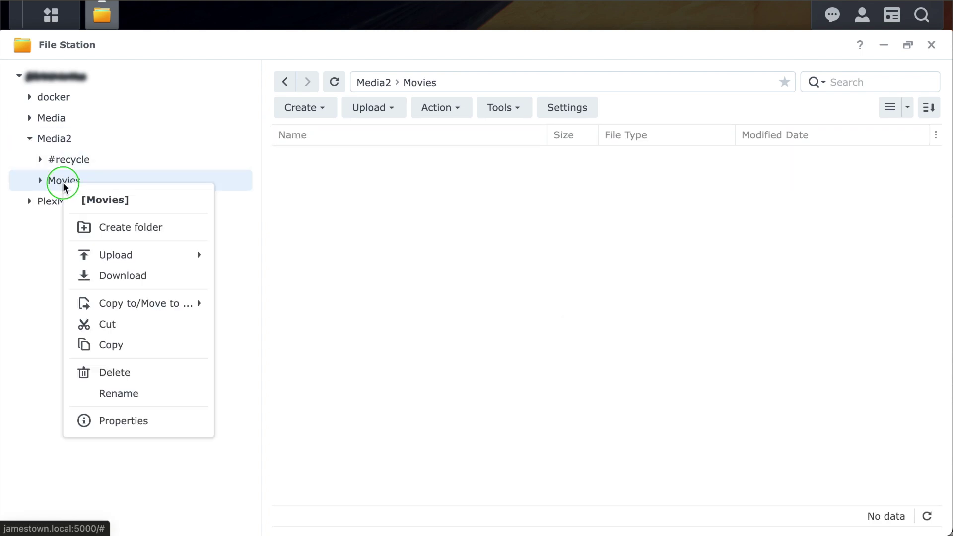
click(111, 393)
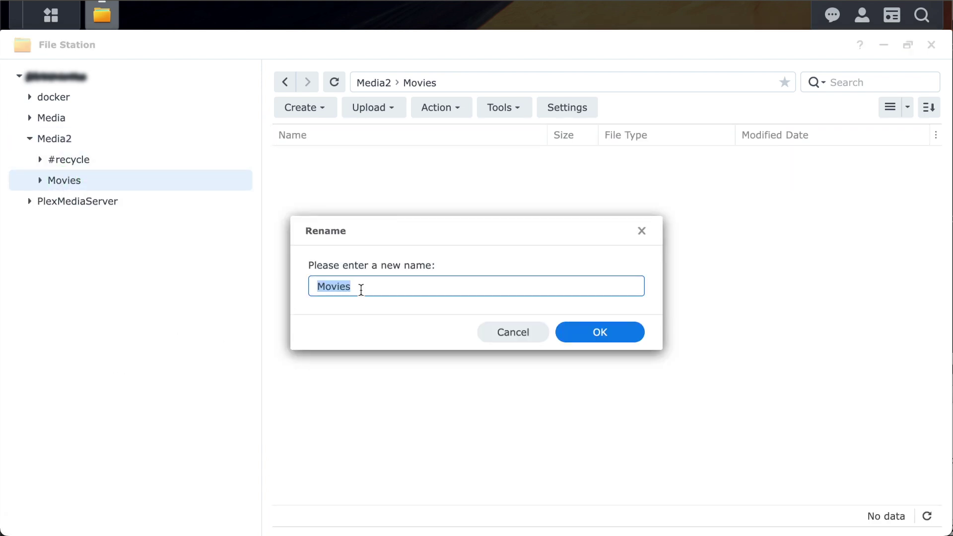
text(2)
key(Return)
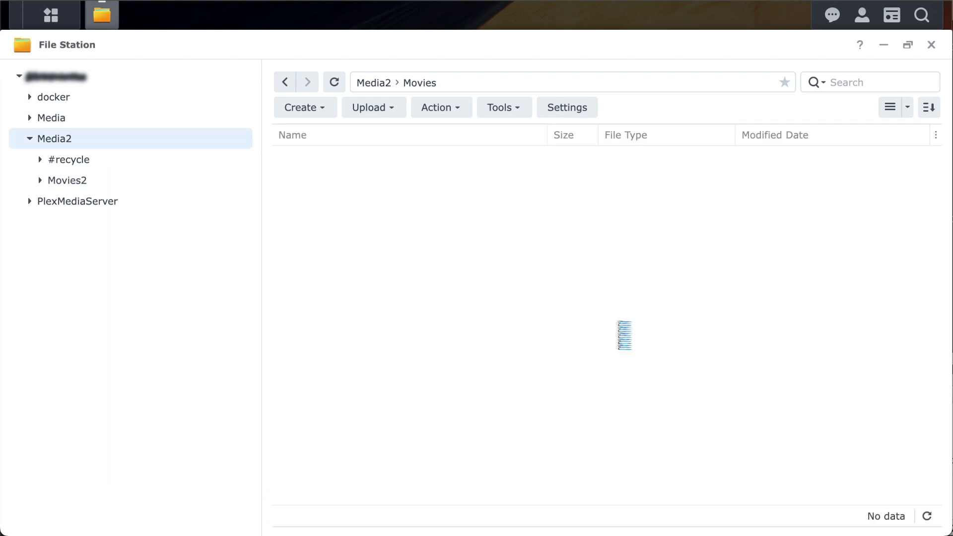
Step: Create a folder named TV Shows2 inside the Media2 shared folder
click(319, 114)
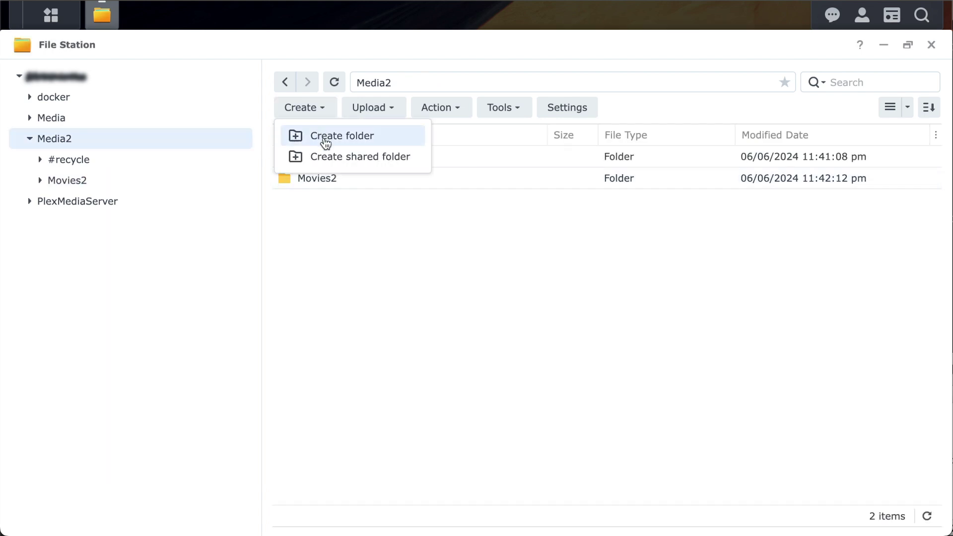
click(330, 138)
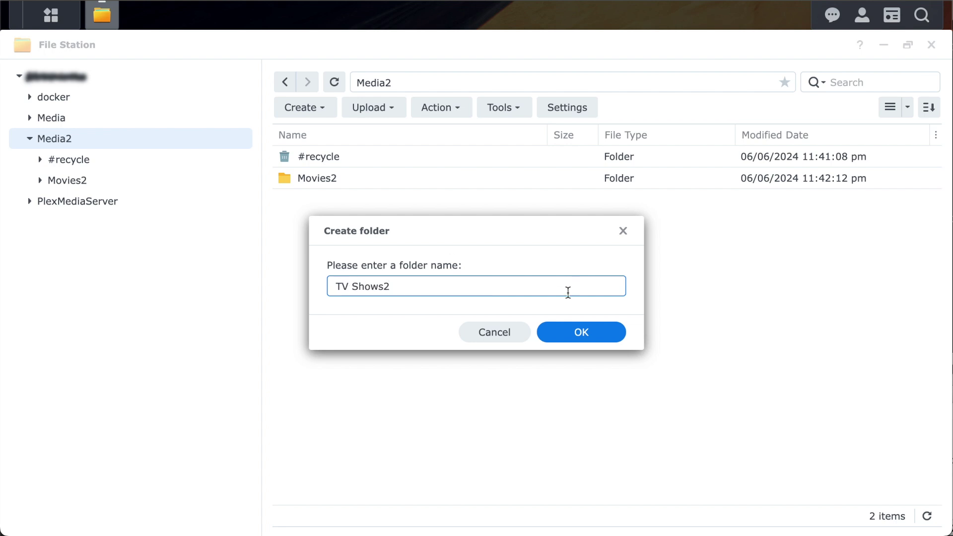
click(571, 342)
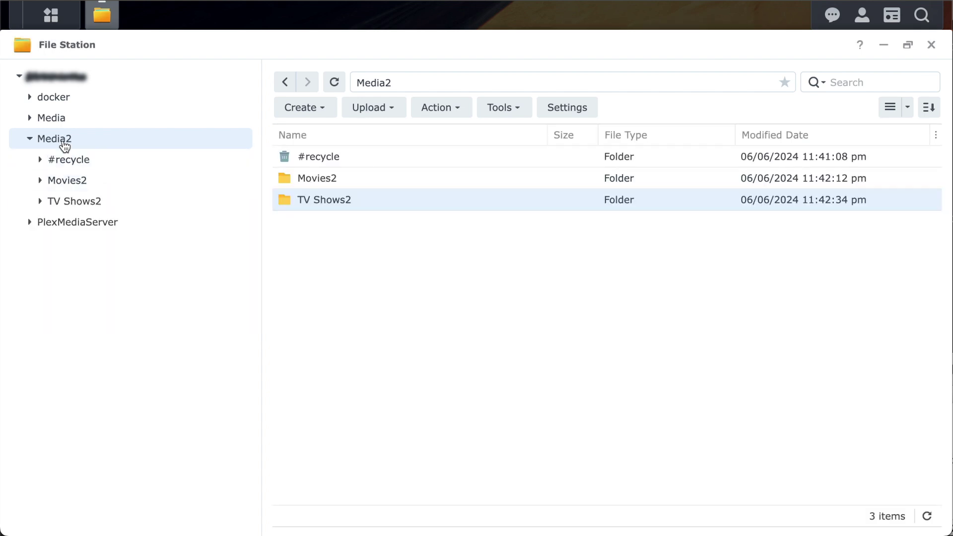
Step: Start a new permission entry for the Media2 shared folder and assign it to PlexMediaServer
right_click(63, 143)
click(106, 240)
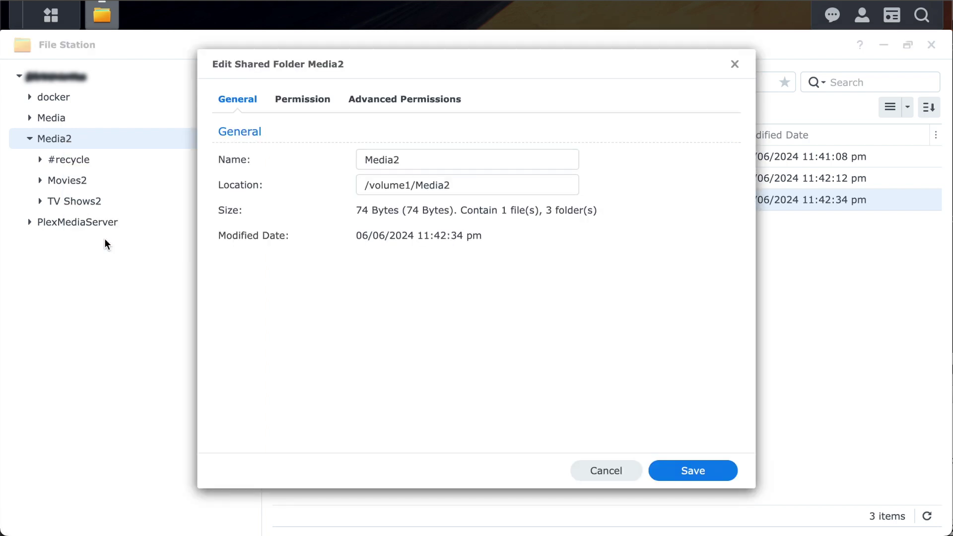
click(304, 99)
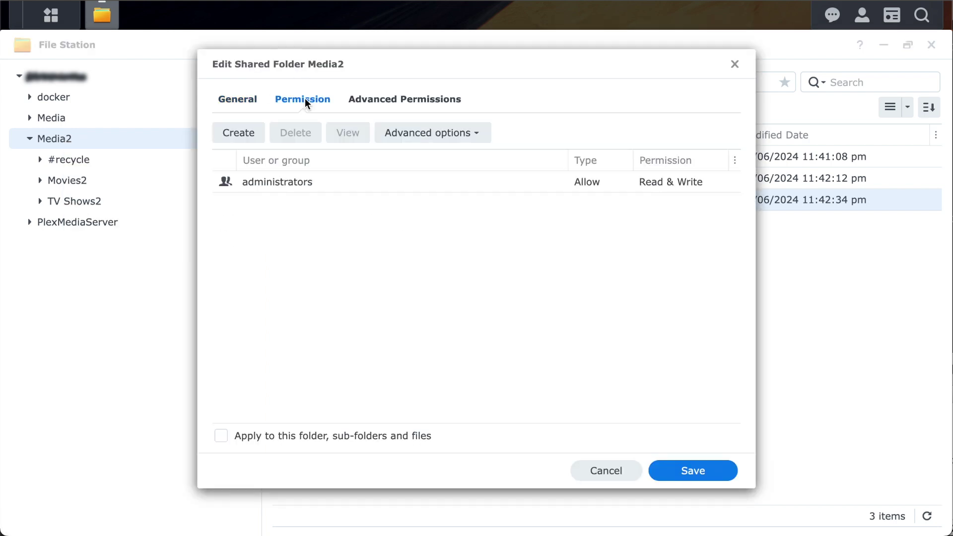
click(236, 133)
click(638, 106)
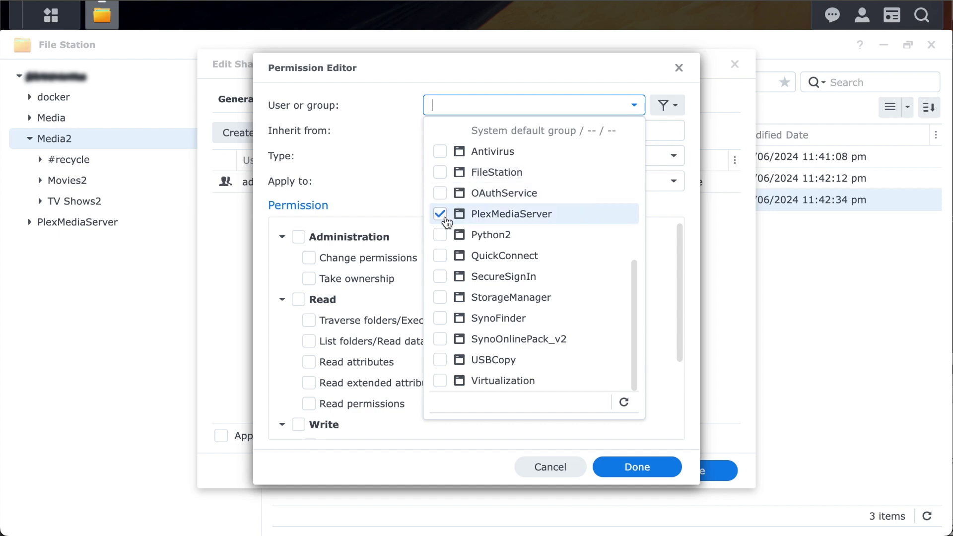
click(685, 391)
Step: Grant PlexMediaServer all Read and Write permissions on the Media2 shared folder and save the folder settings
scroll(467, 234, down, 1)
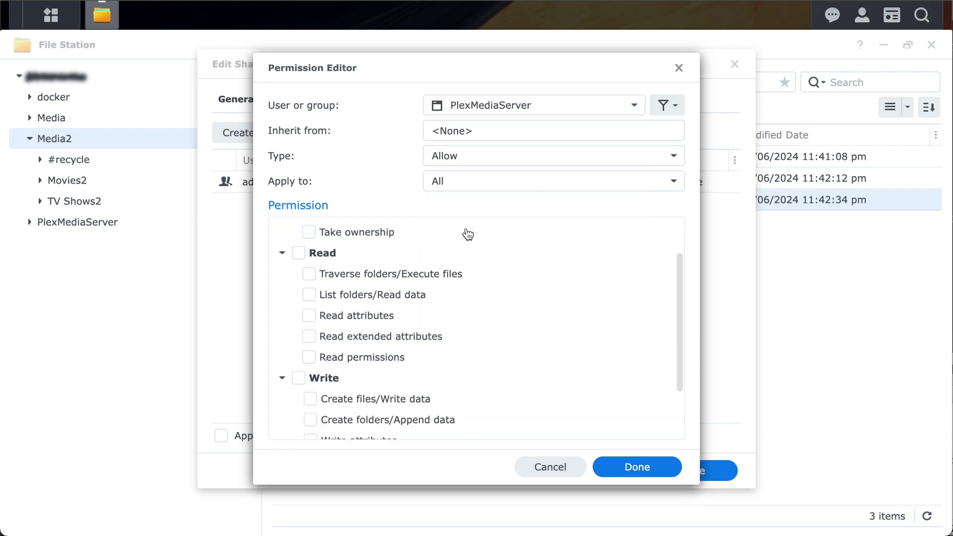
click(298, 242)
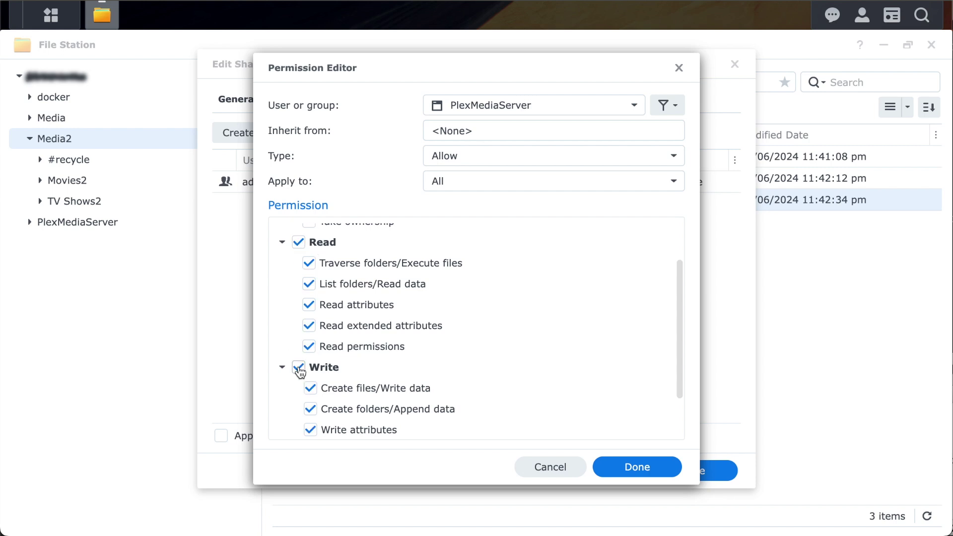
scroll(510, 293, down, 2)
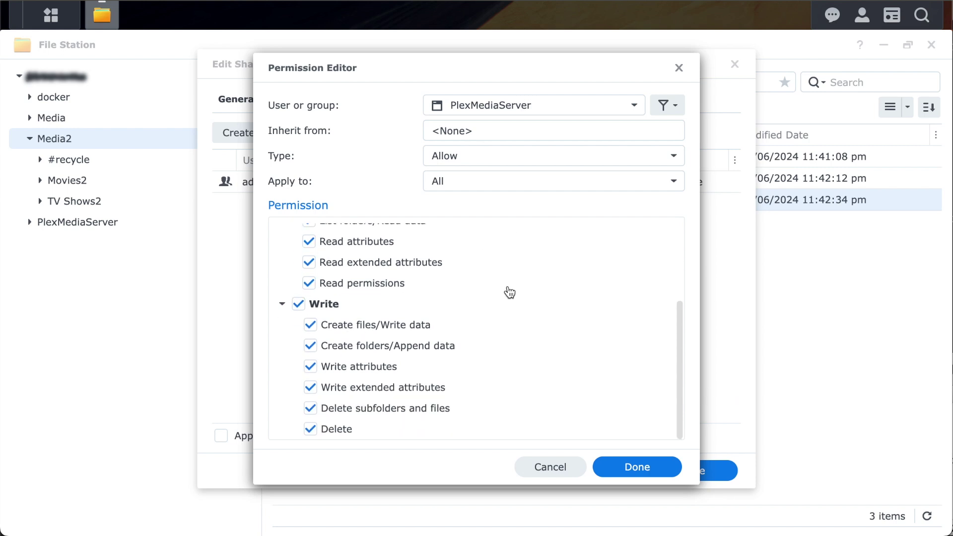
click(635, 467)
click(692, 469)
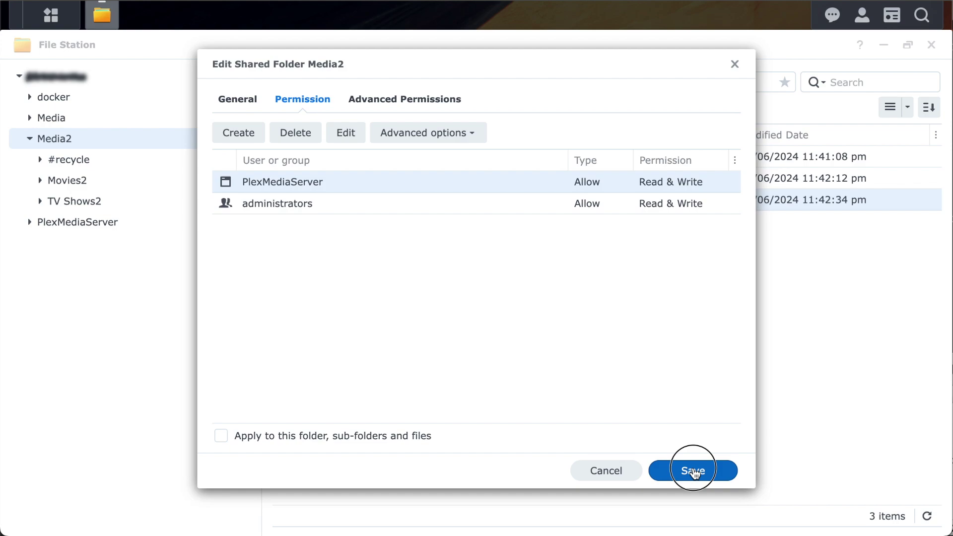
Step: Switch to Plex Media Server and open the Libraries page of its server settings
click(52, 16)
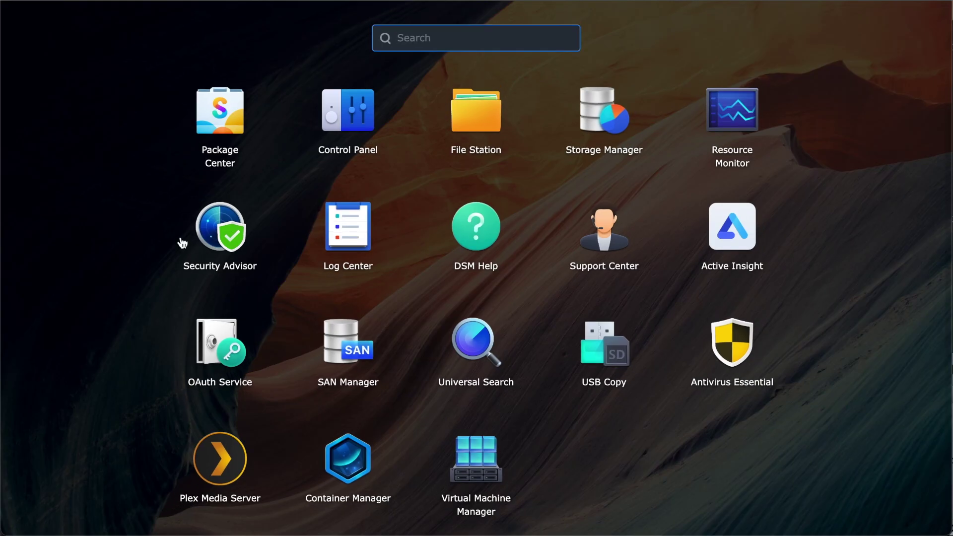
click(221, 458)
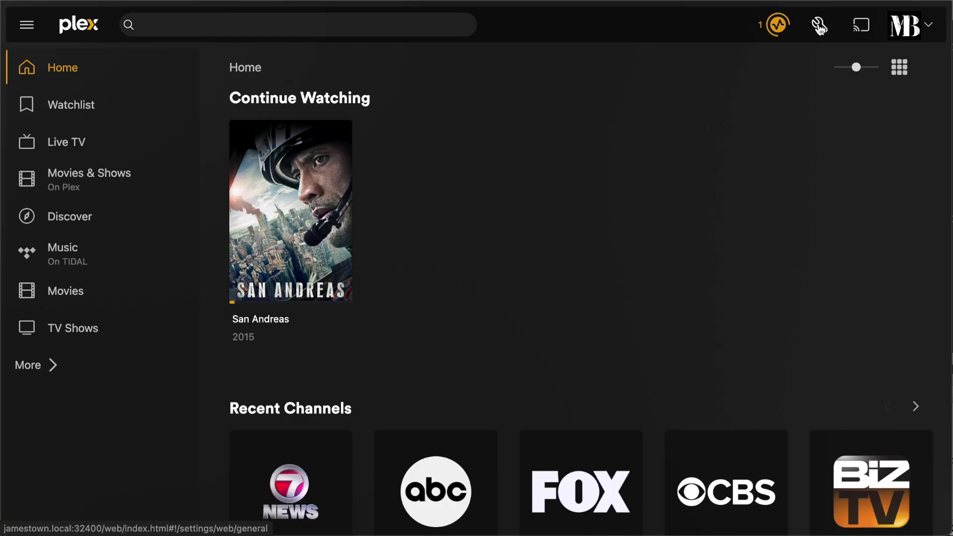
click(819, 26)
click(62, 364)
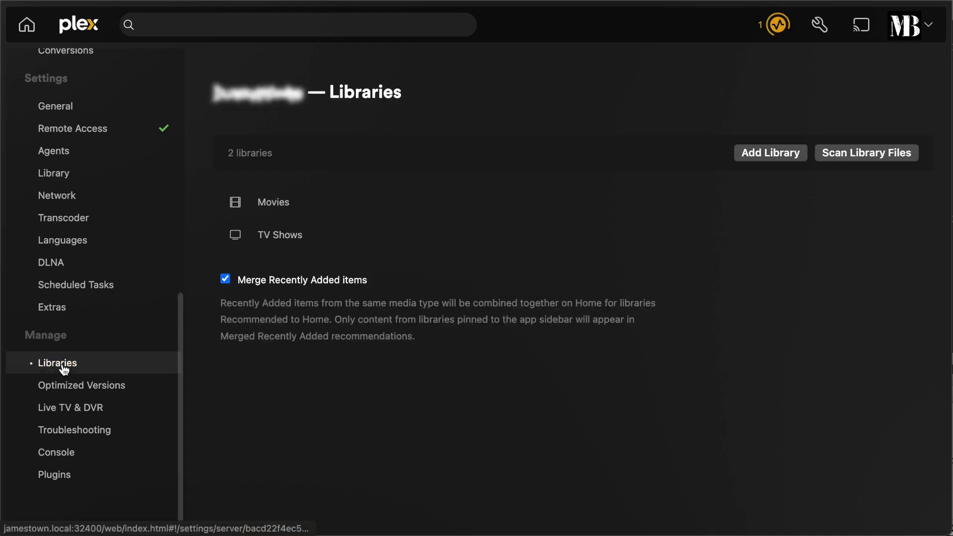
Step: Start a new library of type TV Shows named TV Shows2 and proceed to adding its folders
click(745, 153)
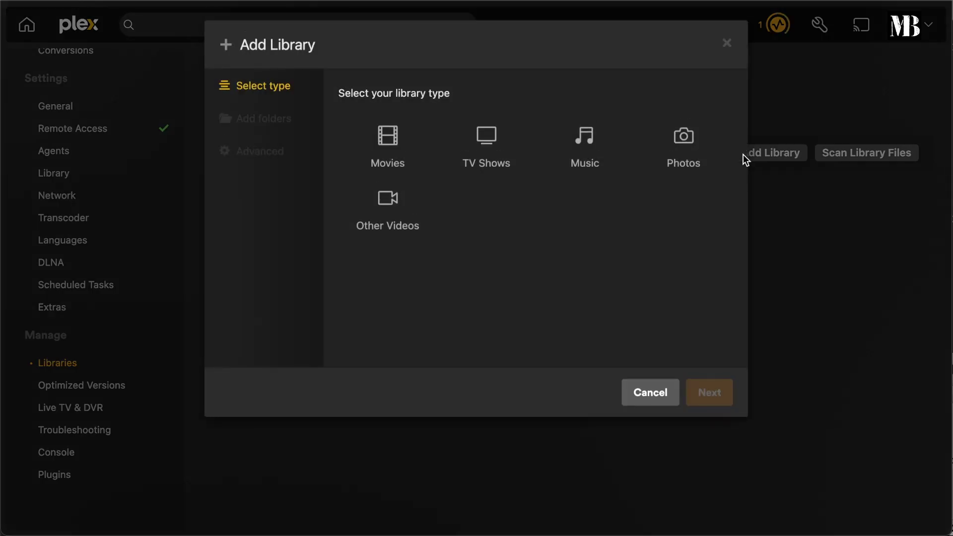
click(496, 187)
click(478, 322)
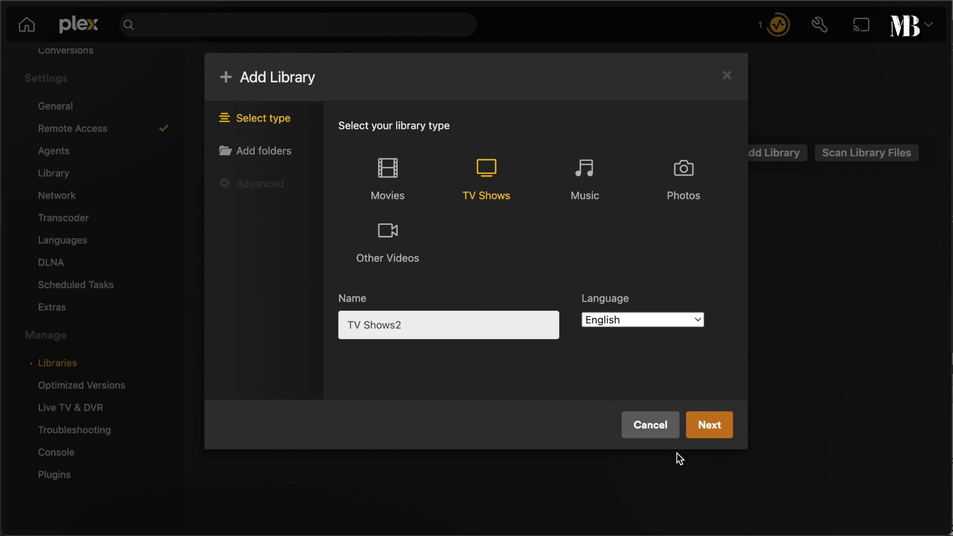
click(707, 426)
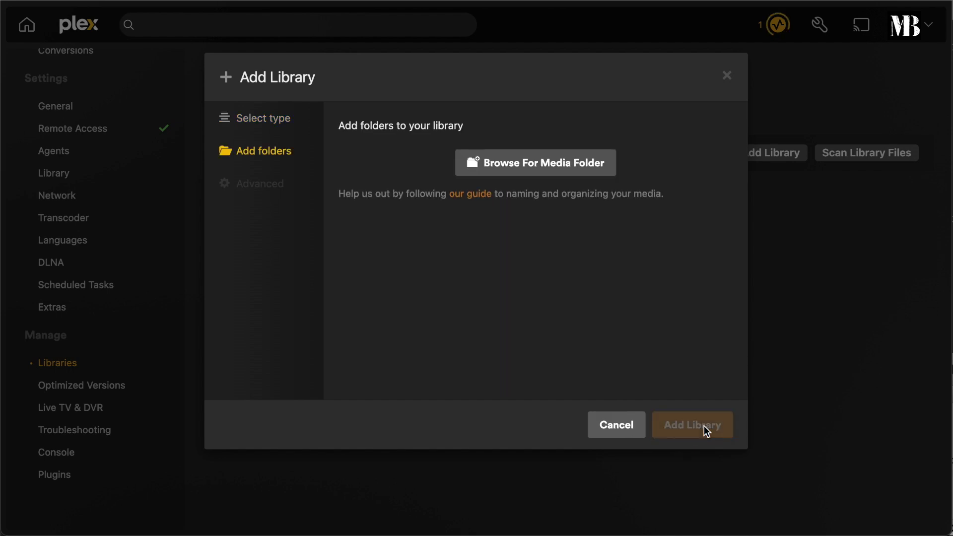
Step: Add the folder /volume1/Media2/TV Shows2 to the new library and create the library
click(523, 171)
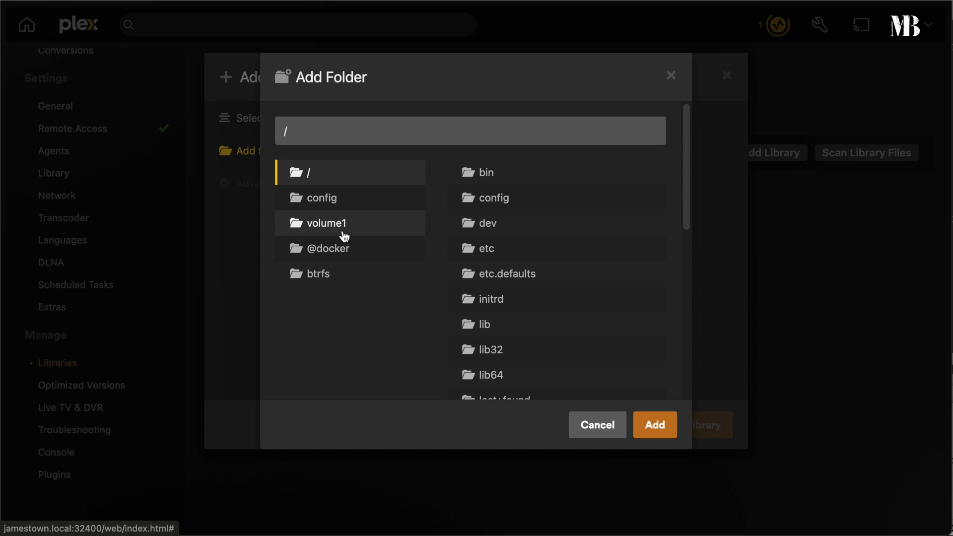
click(344, 234)
scroll(476, 247, down, 7)
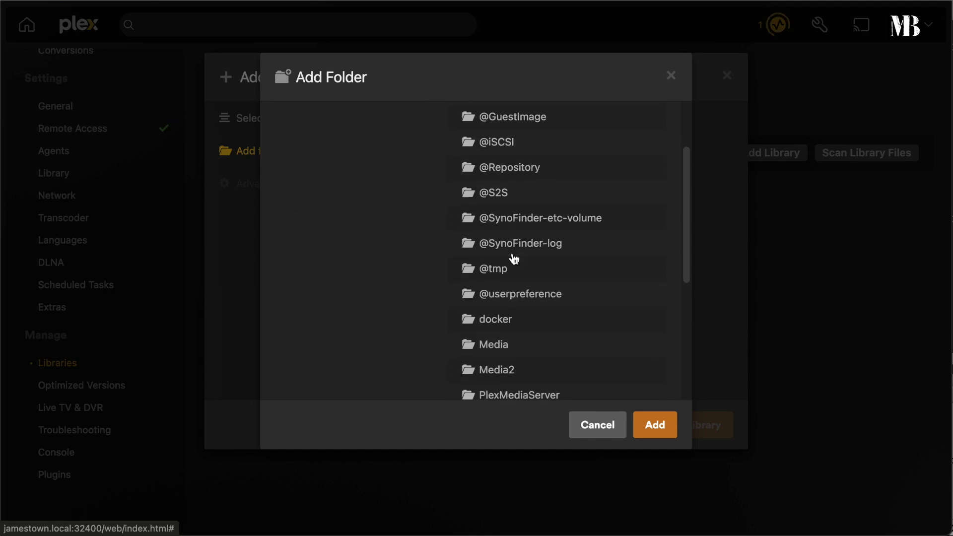
click(494, 327)
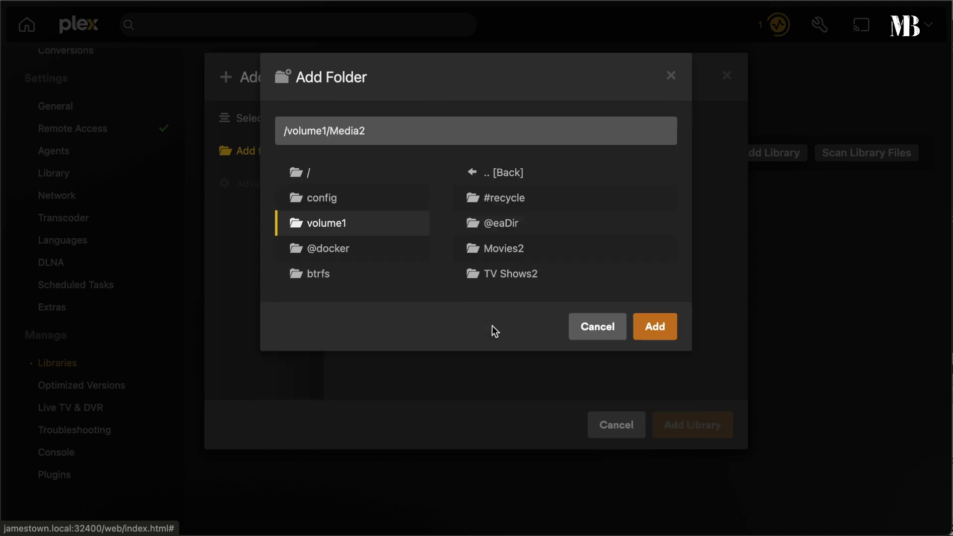
click(502, 278)
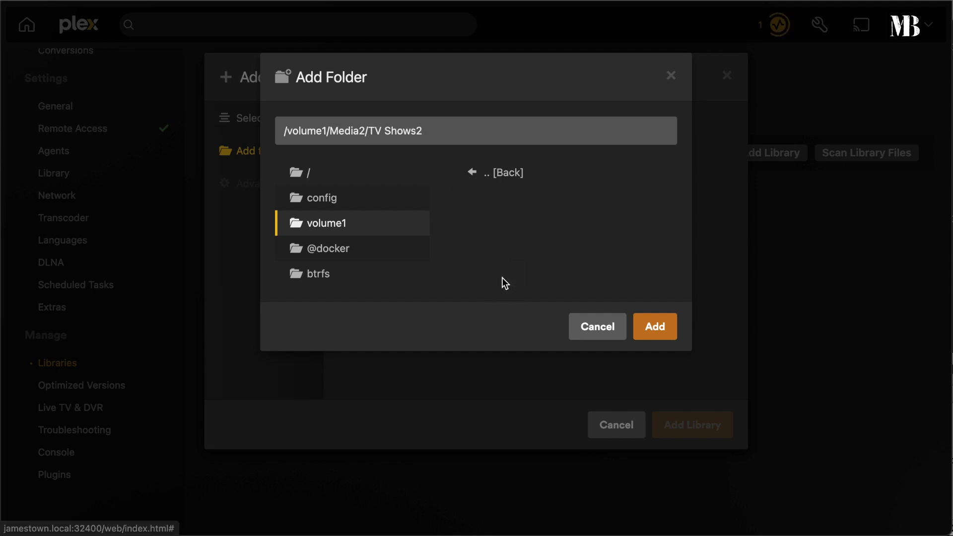
click(648, 325)
click(695, 426)
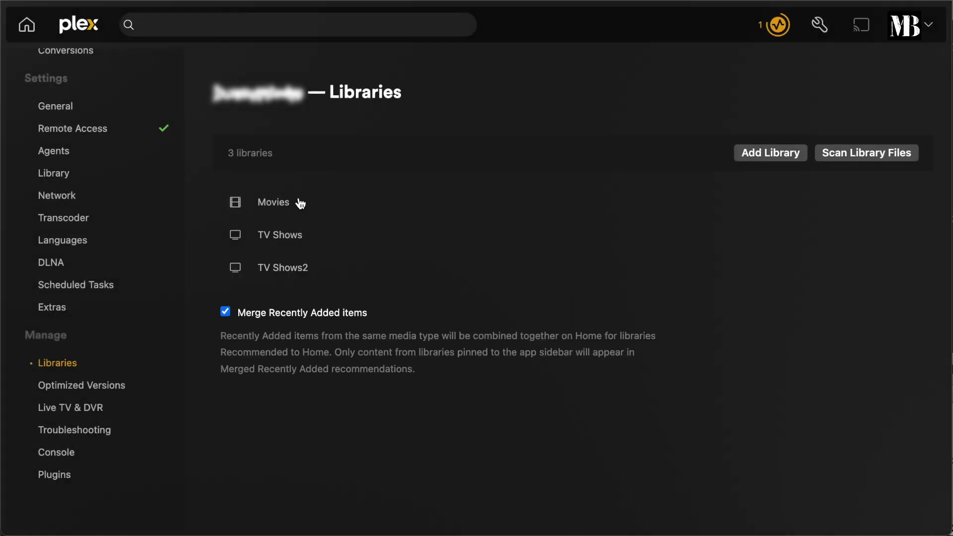
Step: Open the Live TV guide from the Plex home page and watch the channel airing 7 News at 11PM
click(64, 33)
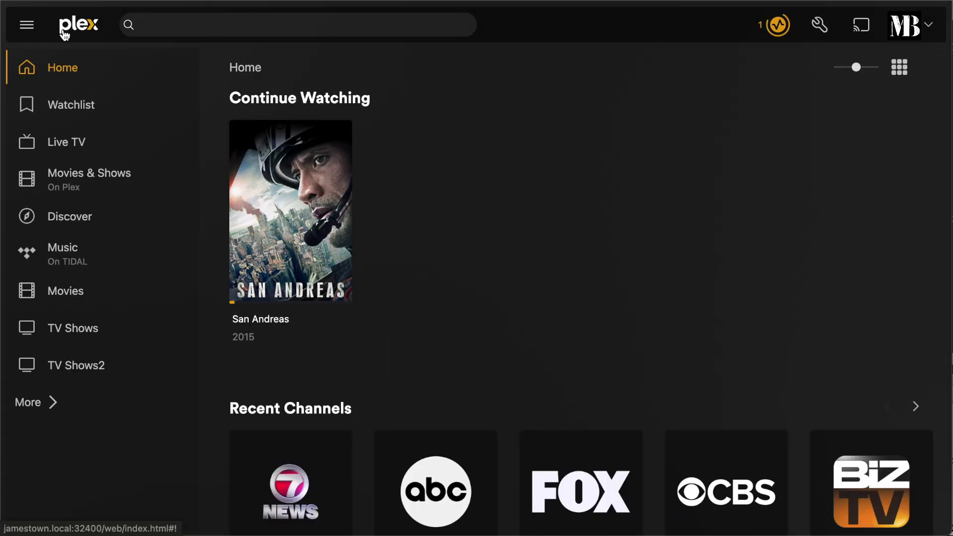
click(66, 144)
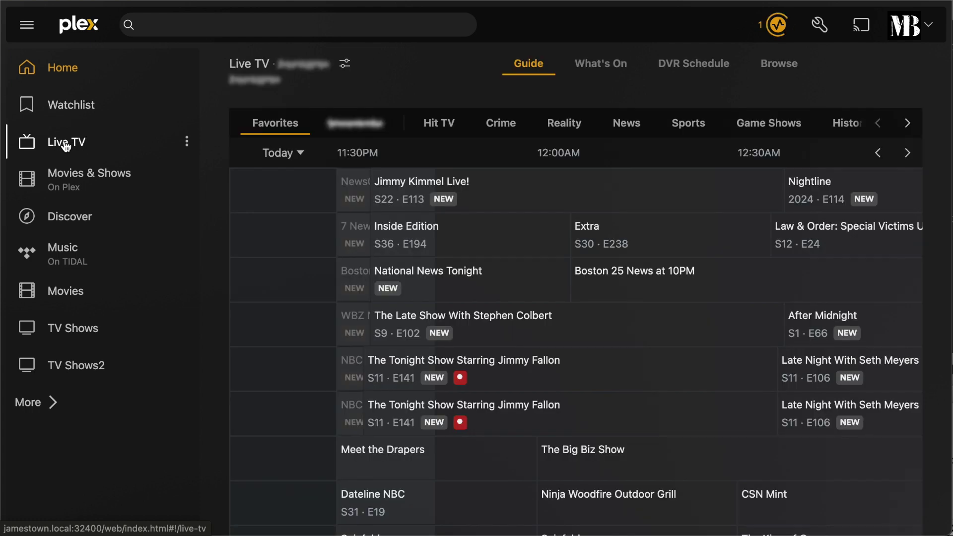
click(359, 234)
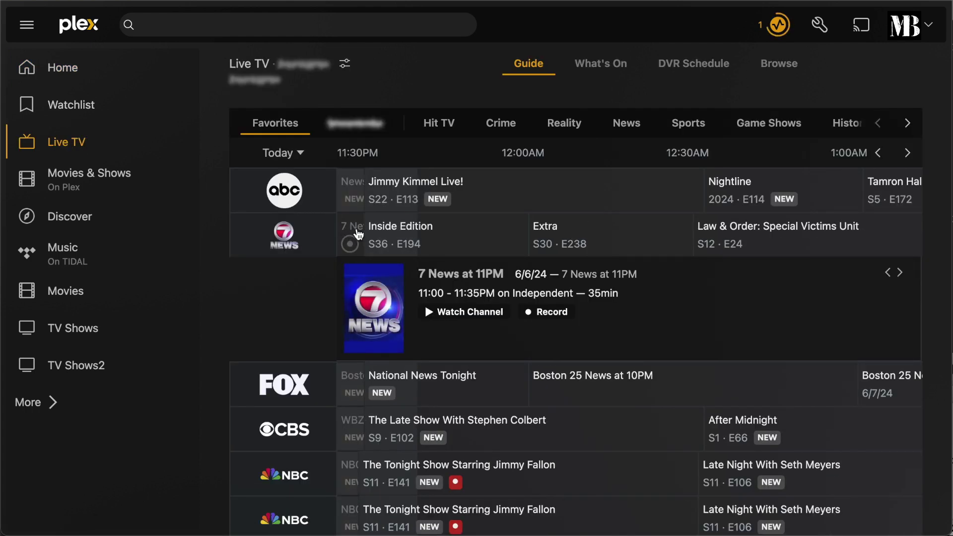
click(464, 312)
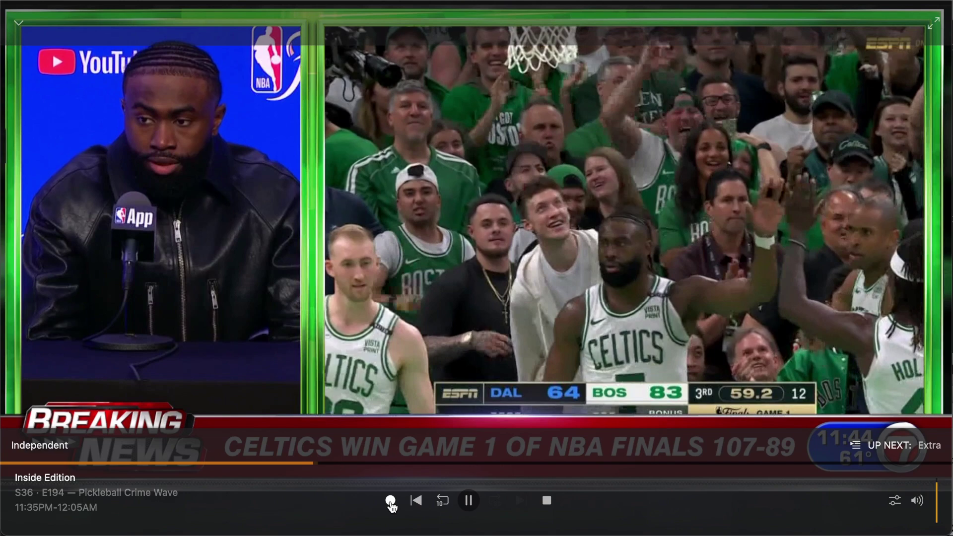
Step: Record this episode of Inside Edition from the live player and add it to the TV Shows2 library
click(390, 502)
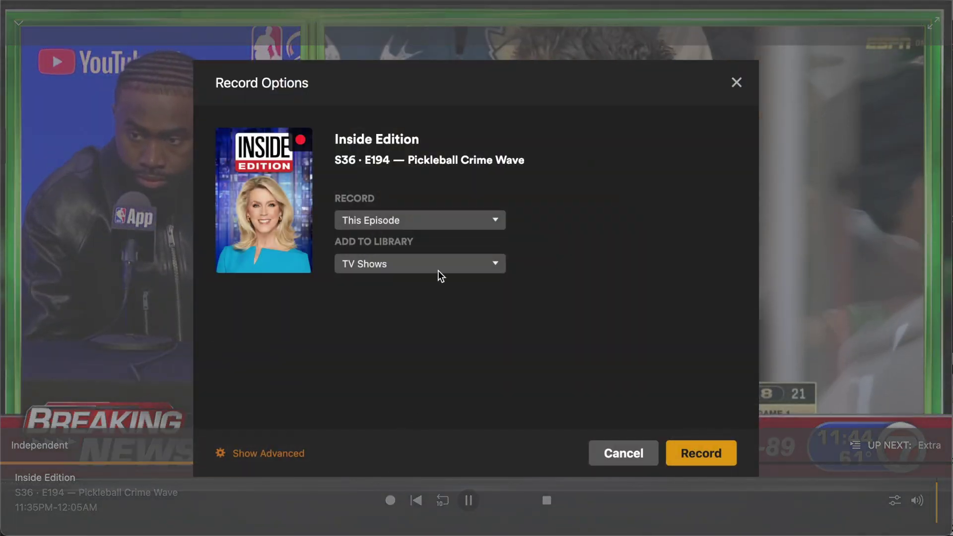
click(438, 272)
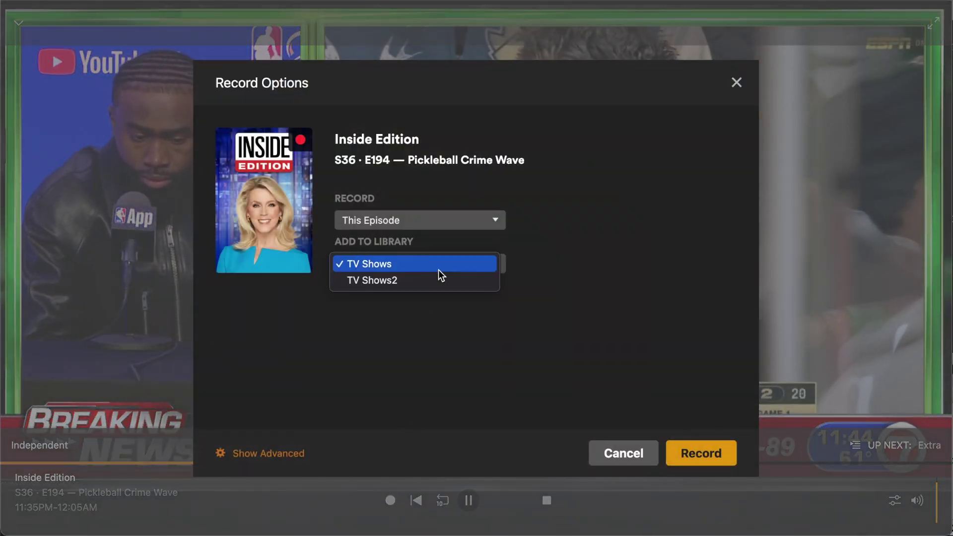
click(393, 281)
click(693, 454)
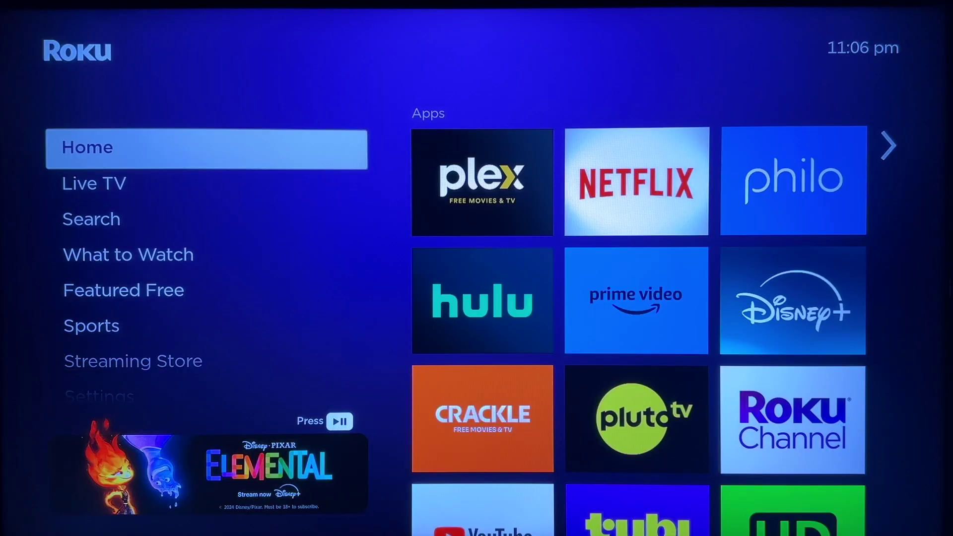
Step: Open Plex on the Roku and go to the program grid of its Live TV guide
key(Right)
key(Return)
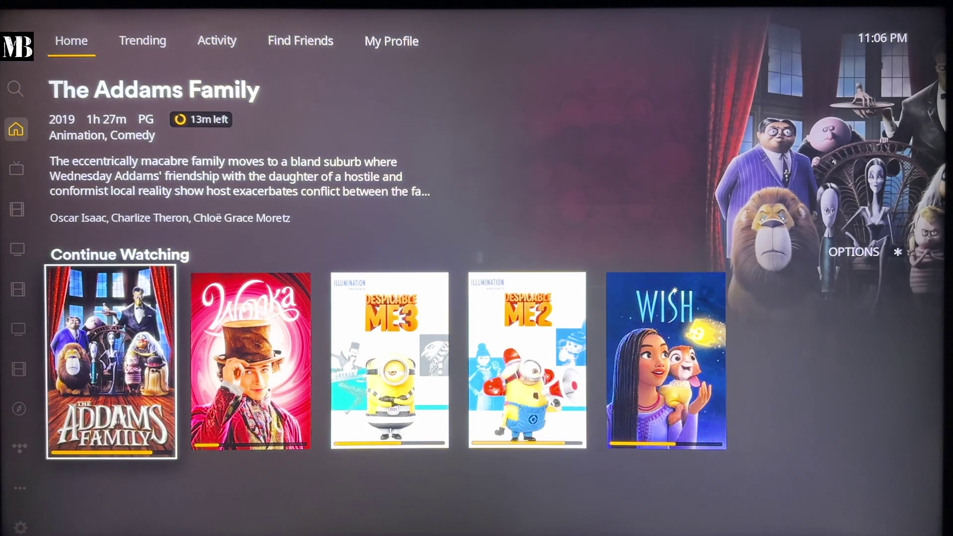
key(Left)
key(Down)
key(Return)
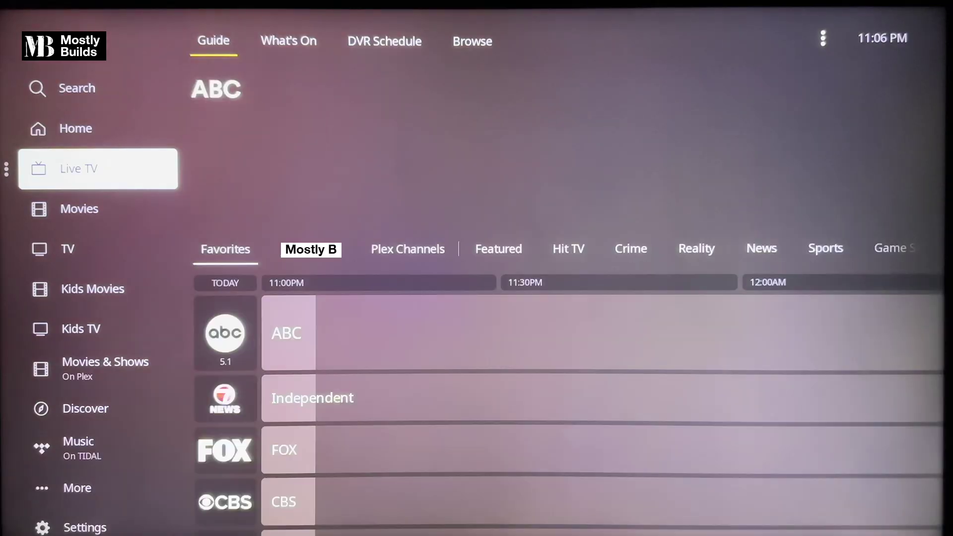
key(Right)
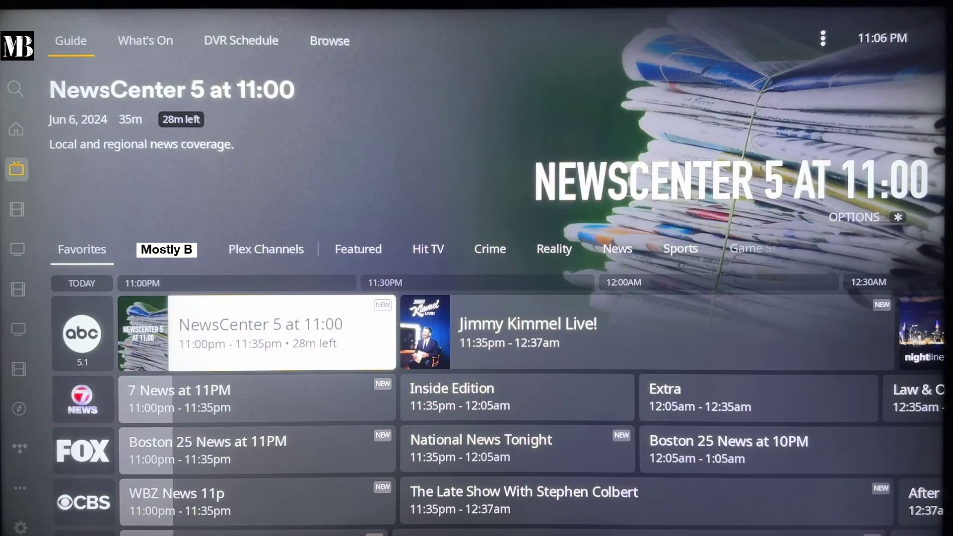
Step: Watch 7 News at 11PM from the guide and switch to the FOX channel through the recent channels
key(Down)
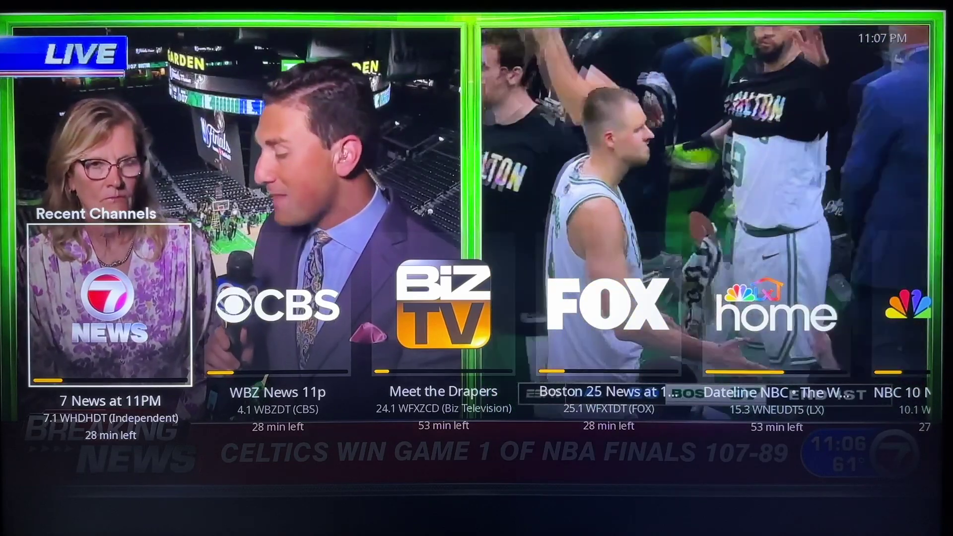
key(Right)
key(Right)
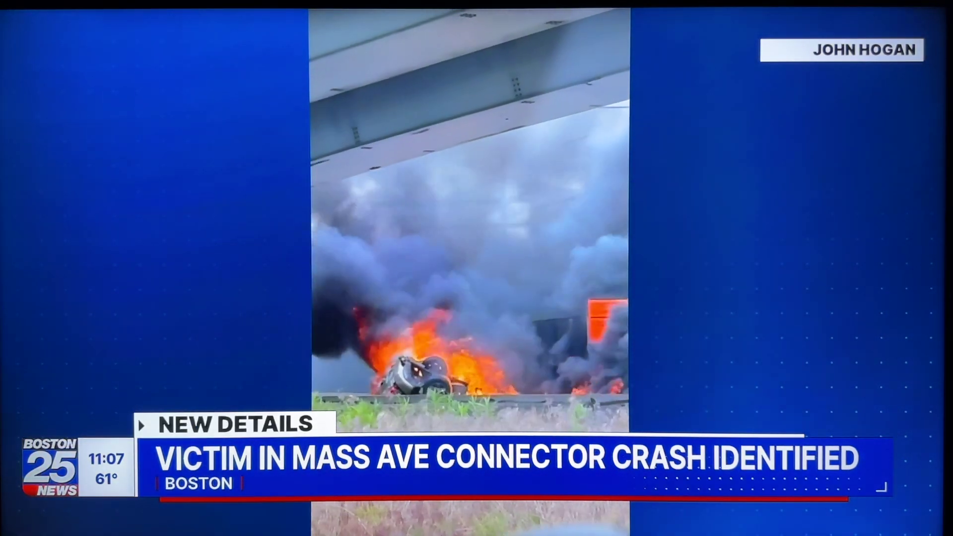
Step: Bring up the guide during live playback and switch its channel list from Favorites to Mostly B
key(Escape)
key(Up)
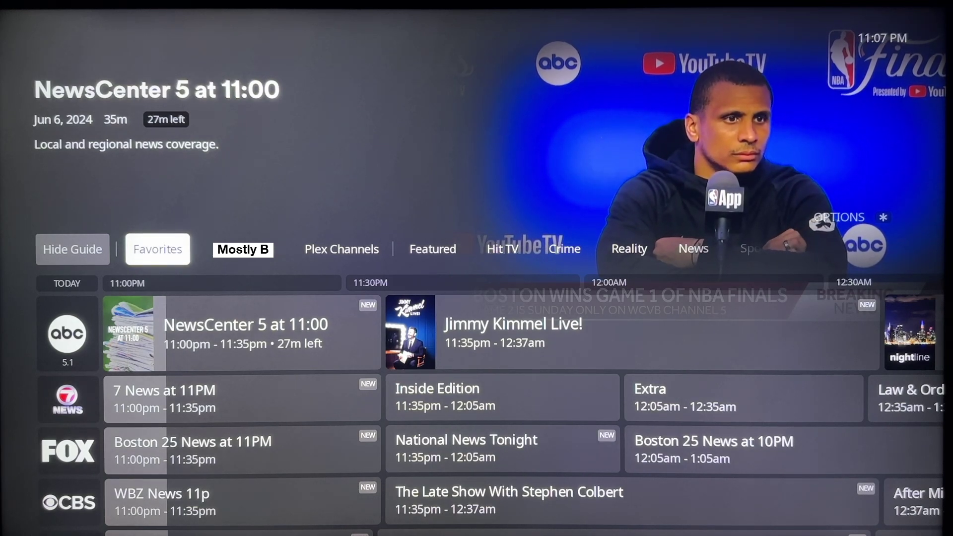
key(Right)
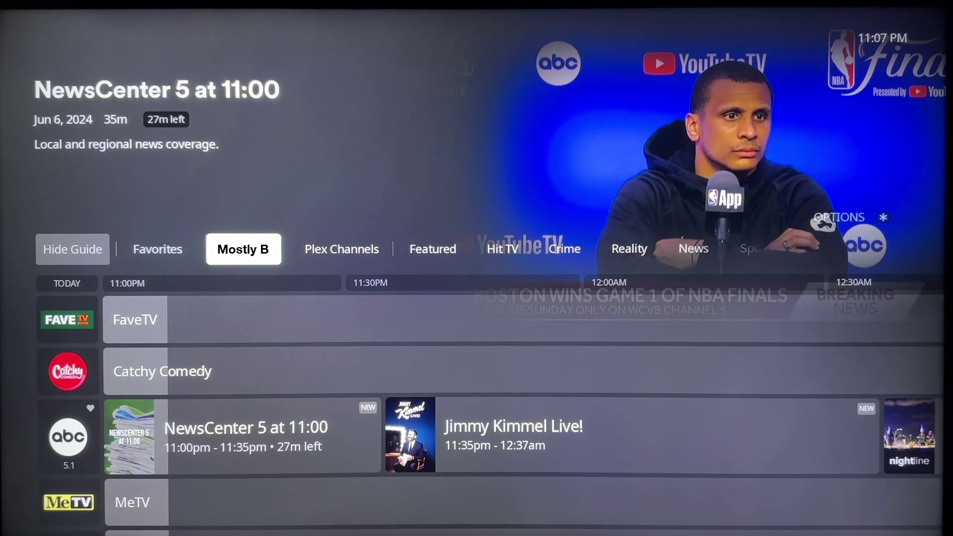
Step: Schedule a recording of this episode of The Tonight Show Starring Jimmy Fallon on NBC into TV Shows, and open the DVR schedule
key(Down)
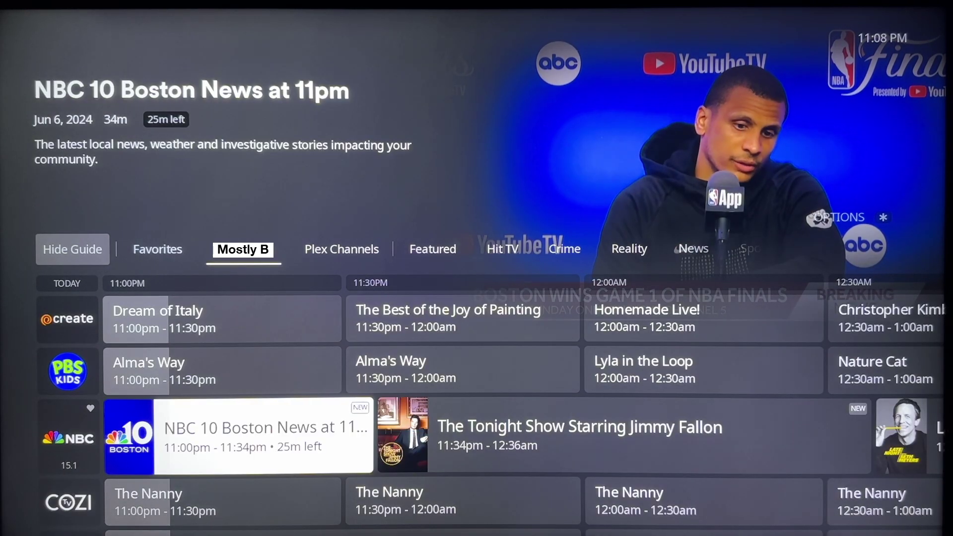
key(Right)
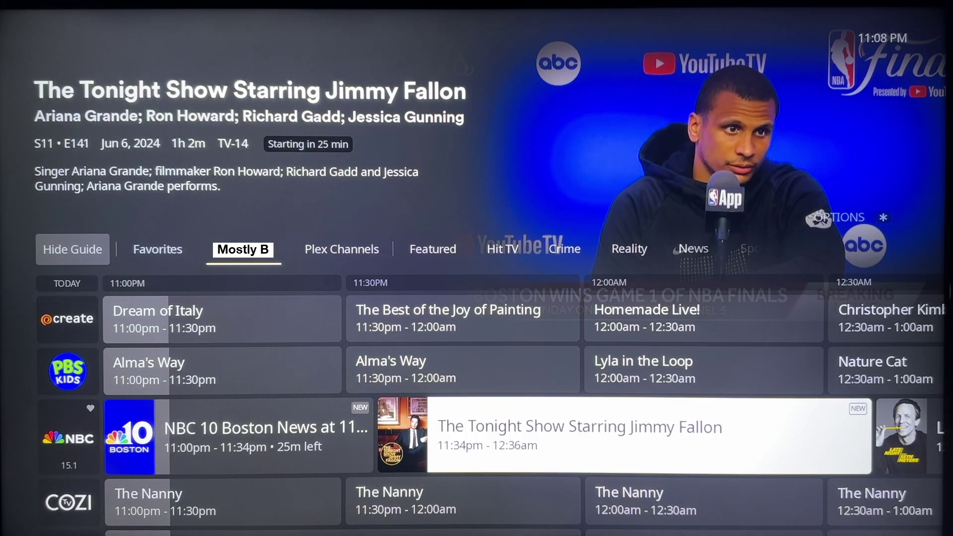
key(Return)
key(Down)
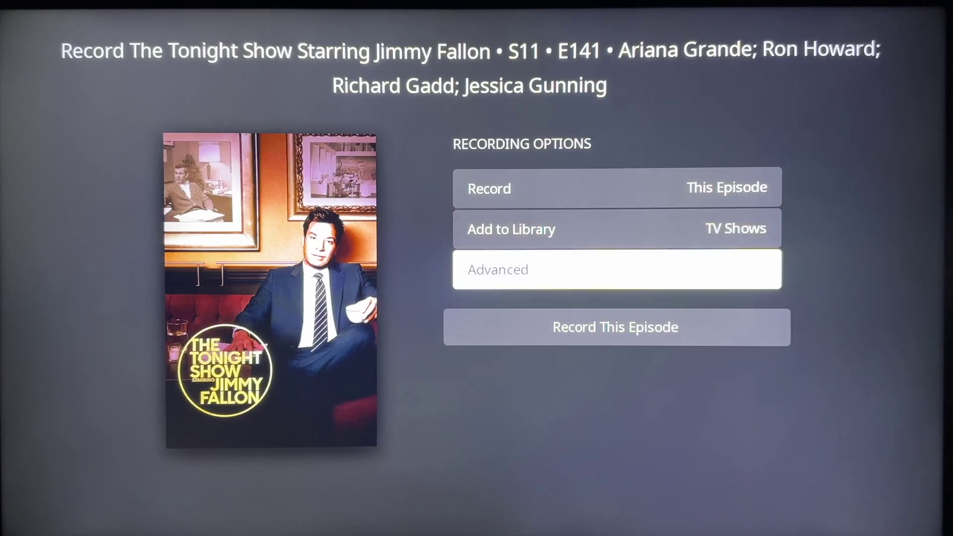
key(Down)
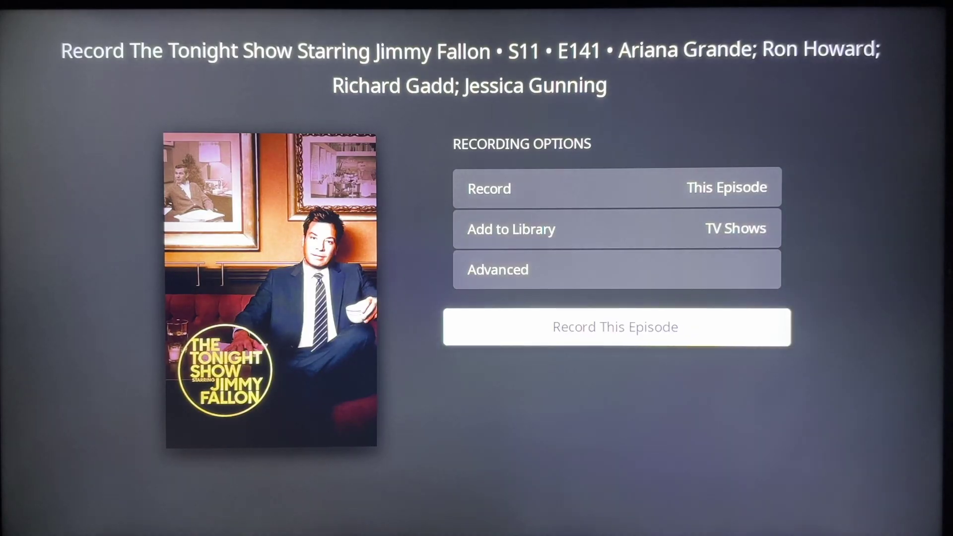
key(Return)
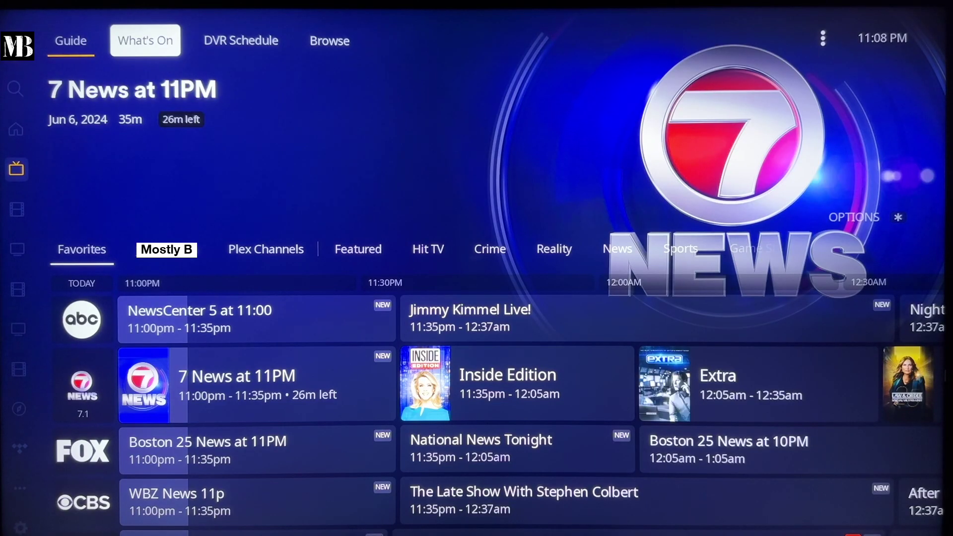
key(Right)
key(Return)
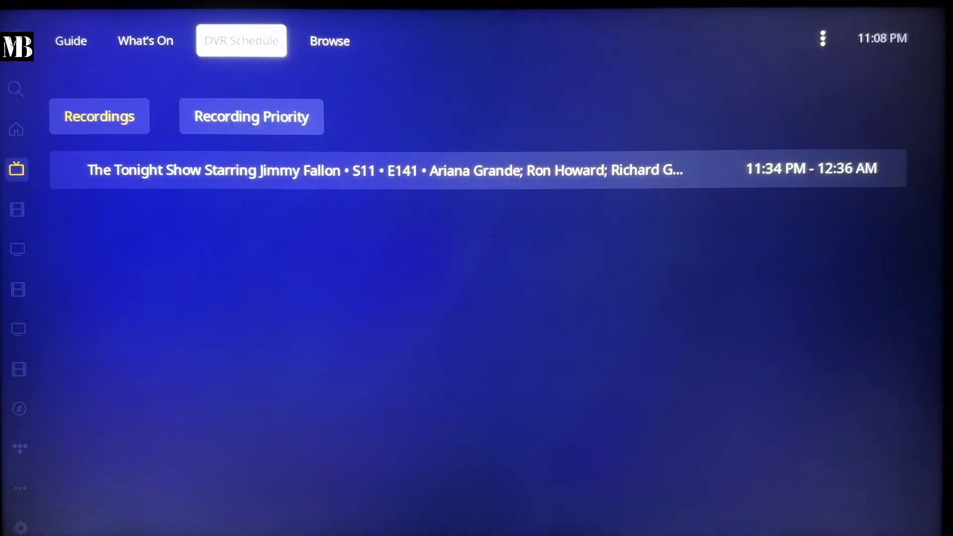
Step: Check the scheduled Tonight Show entry in the DVR recordings list and switch to What's On
key(Down)
key(Down)
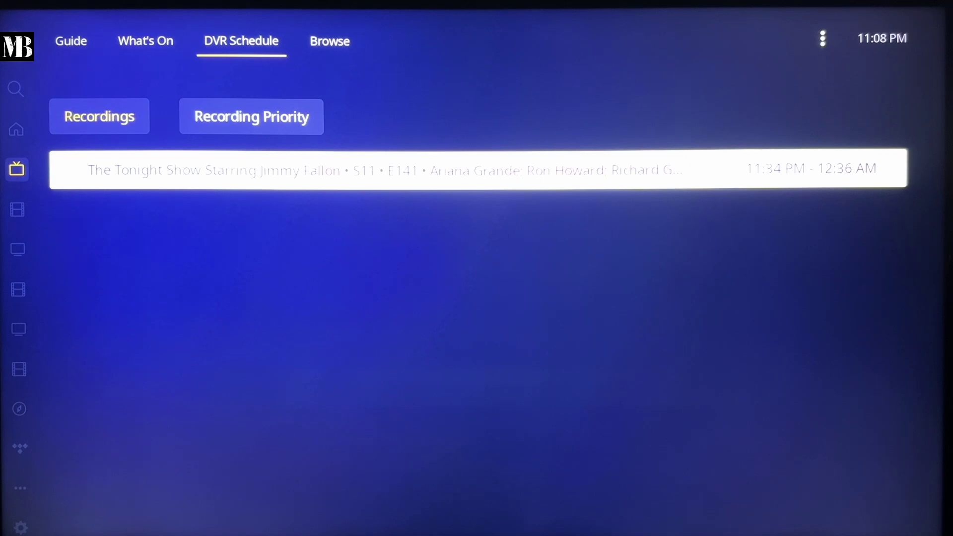
key(Up)
key(Up)
key(Left)
key(Return)
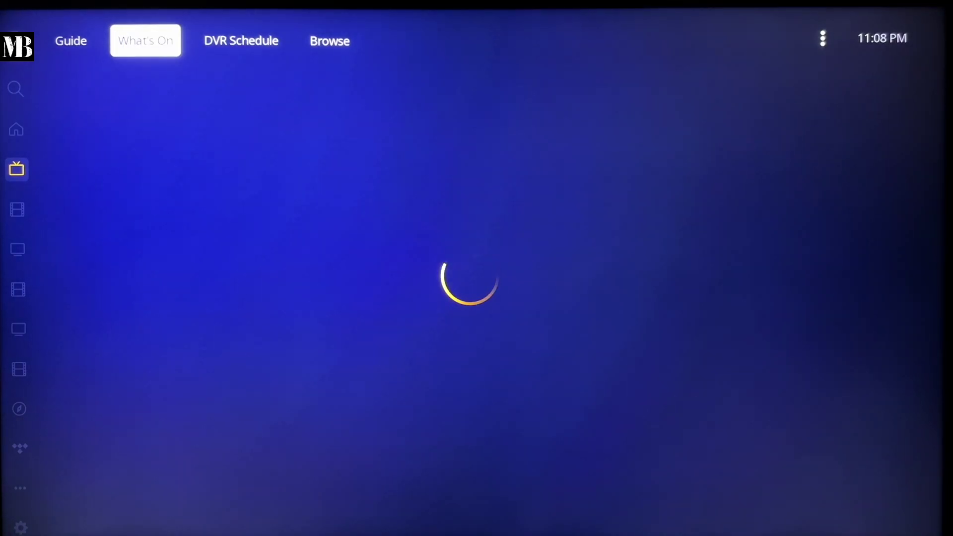
Step: Look over the recent channels and the programs that are on now
key(Down)
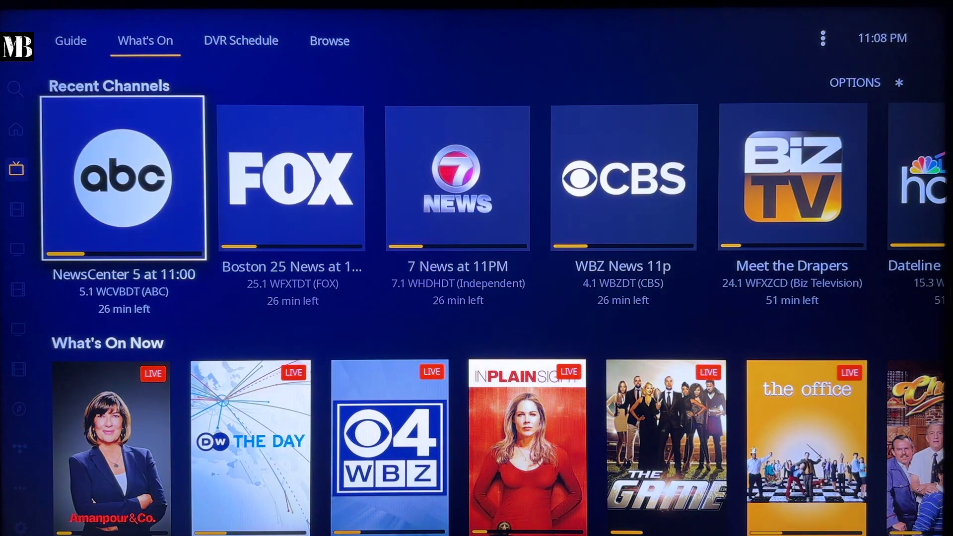
key(Down)
key(Down)
key(Up)
key(Up)
Step: Browse all upcoming episodes by airing and open the Family Feud page
key(Up)
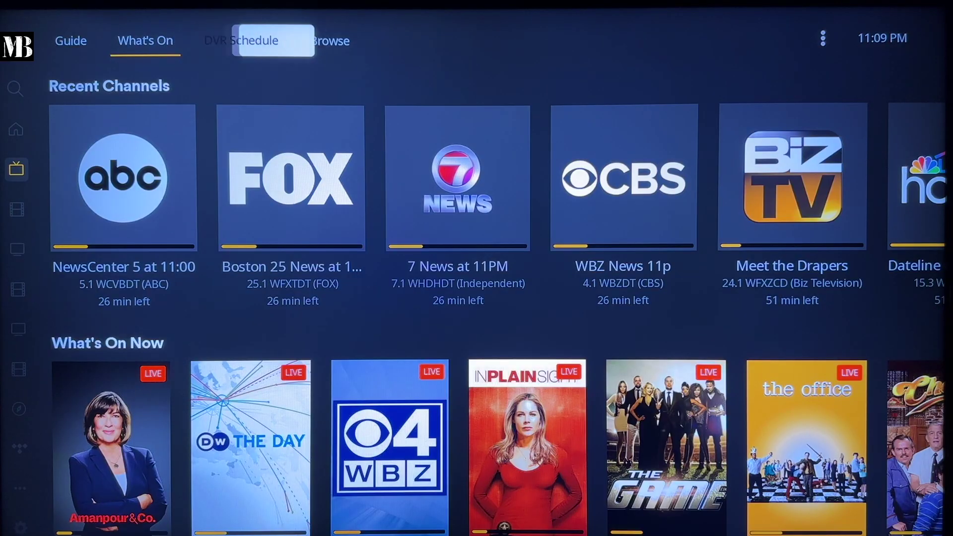
key(Return)
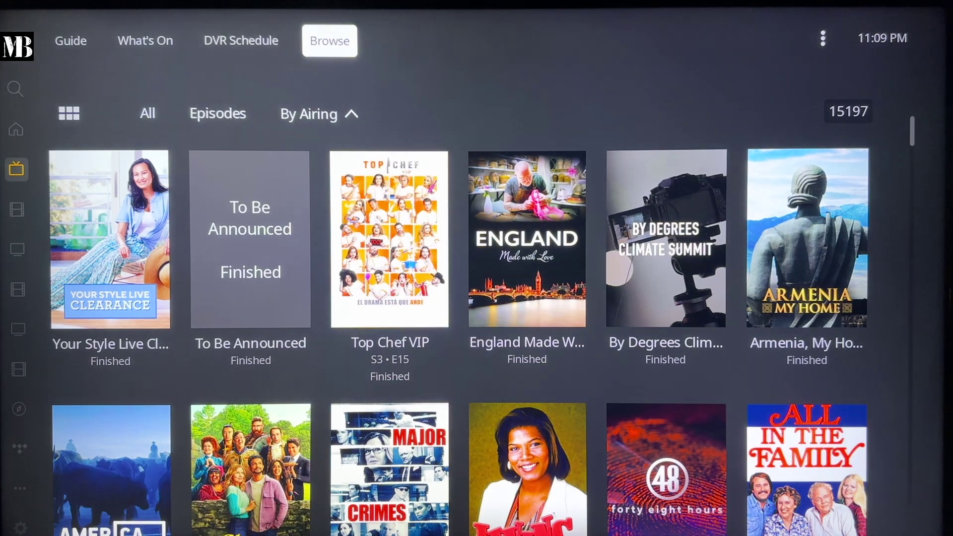
key(Down)
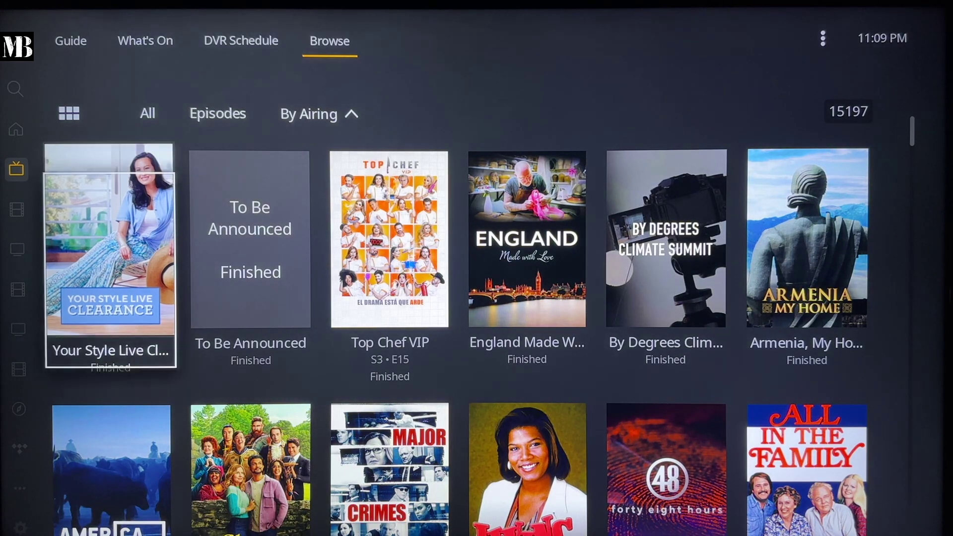
key(Down)
key(Down)
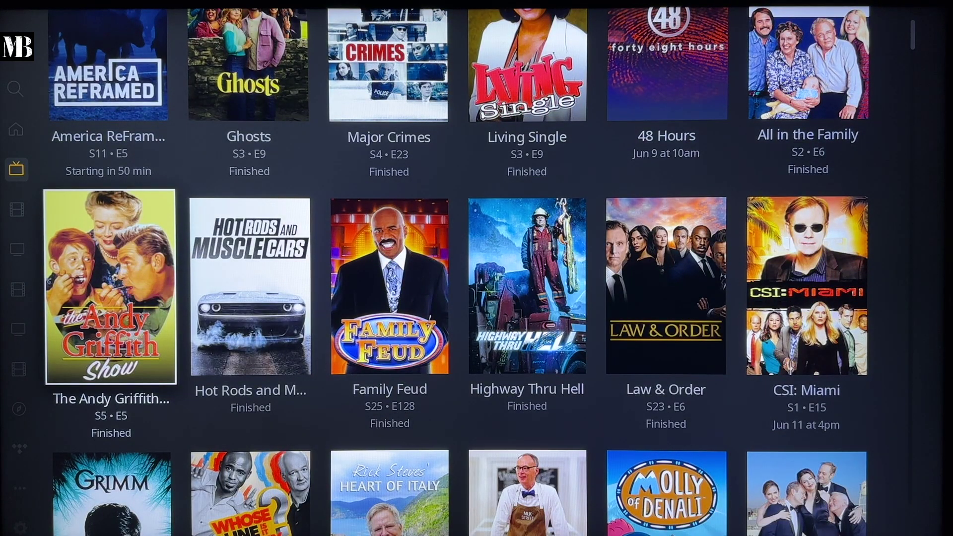
key(Right)
key(Right)
key(Return)
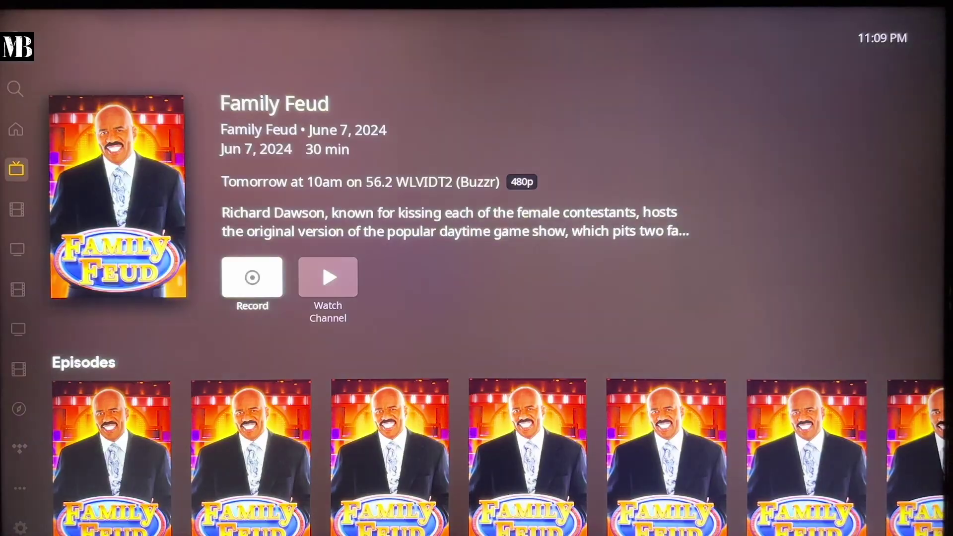
Step: Look through the Family Feud episodes and view the airing details of season 22, episode 39
key(Down)
key(Right)
key(Right)
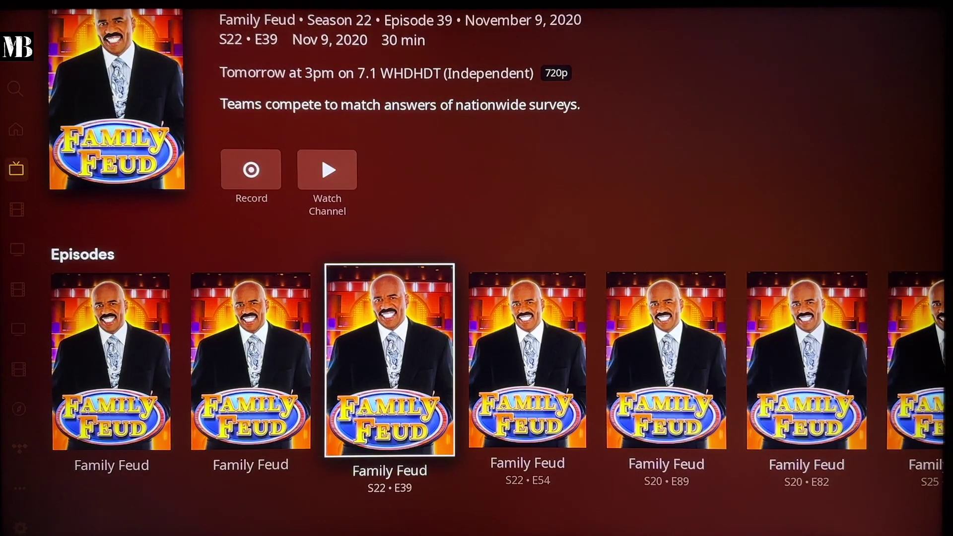
key(Return)
key(Escape)
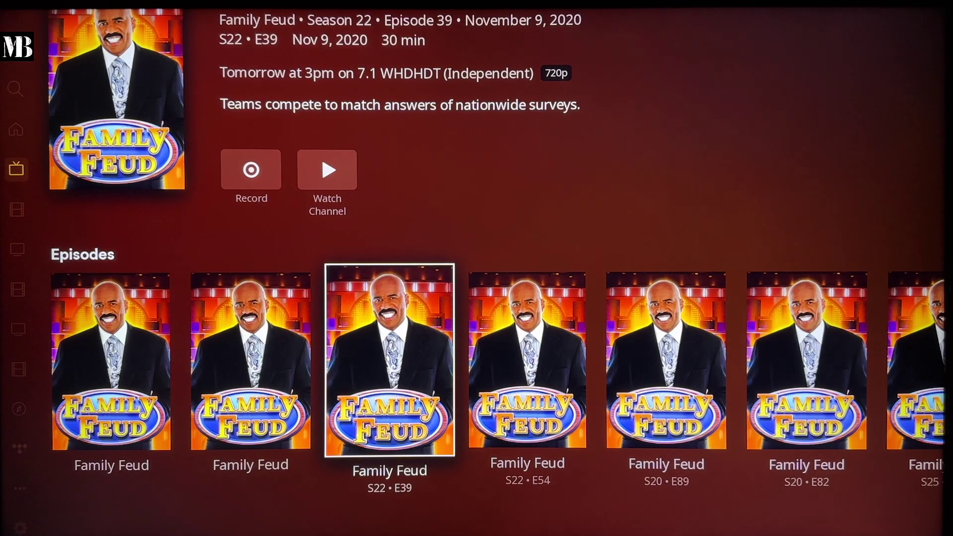
key(Up)
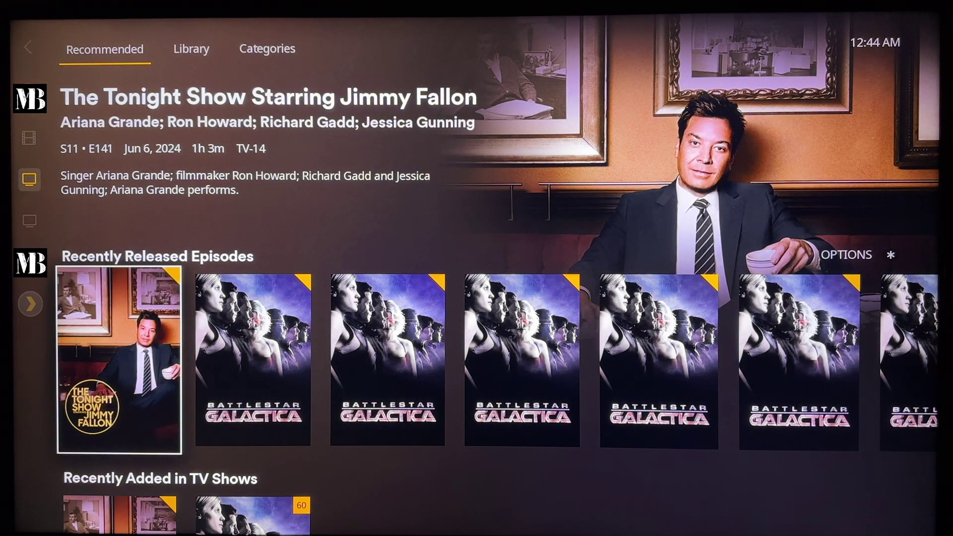
Step: Show the full TV Shows library and open The Tonight Show Starring Jimmy Fallon
key(Up)
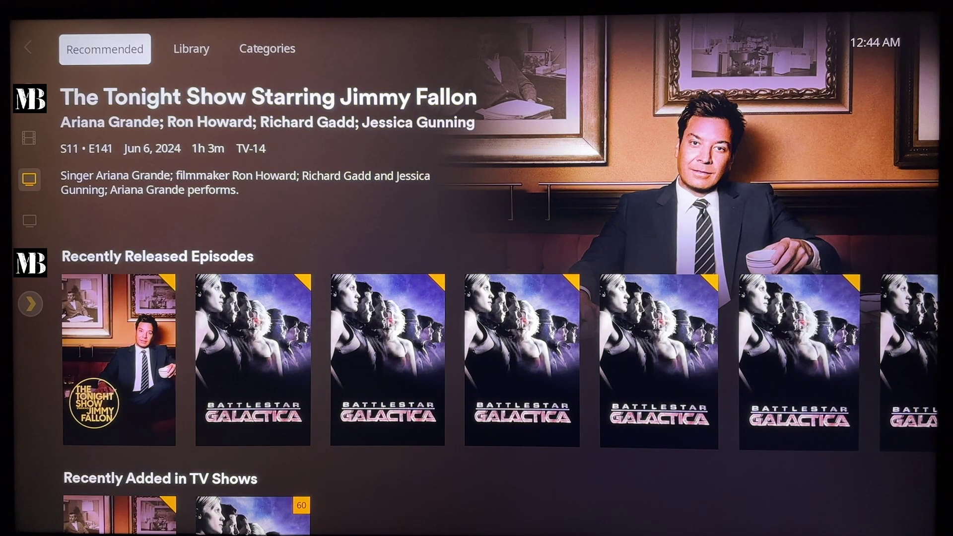
key(Right)
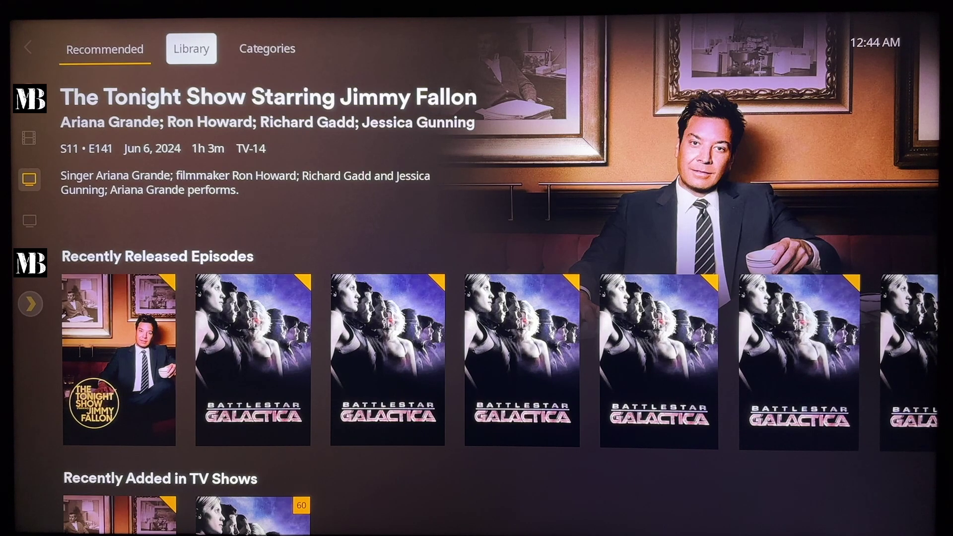
key(Return)
key(Down)
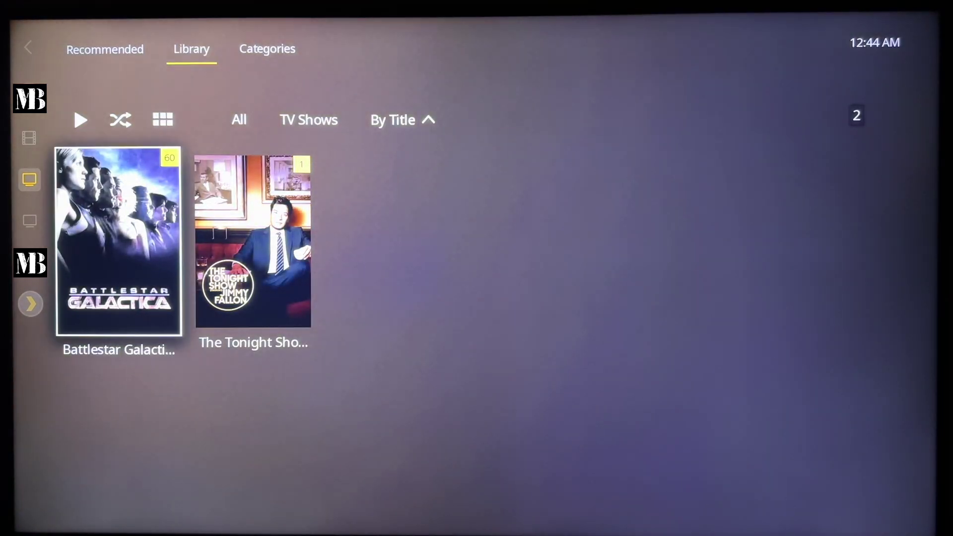
key(Right)
key(Return)
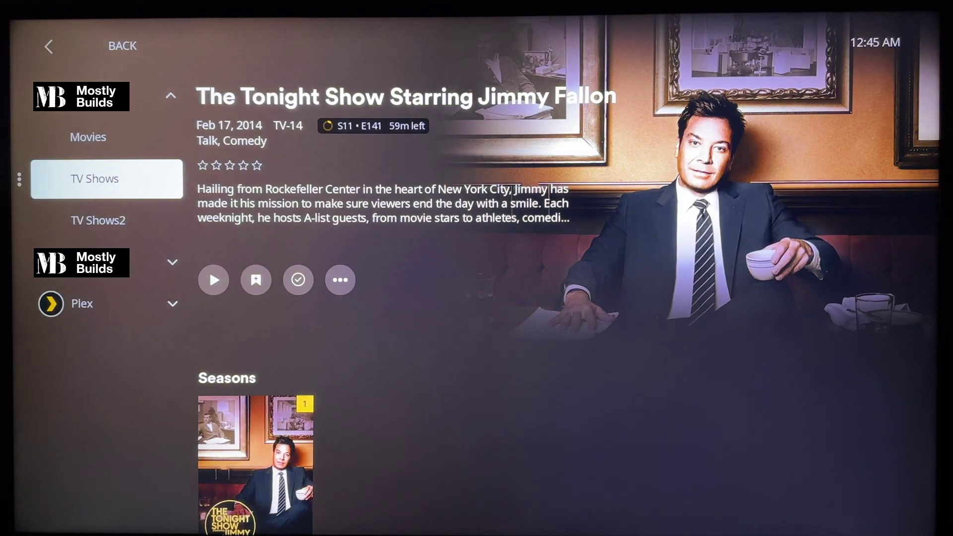
Step: Switch to the TV Shows2 library and open the recorded Inside Edition episode Pickleball Crime Wave
key(Down)
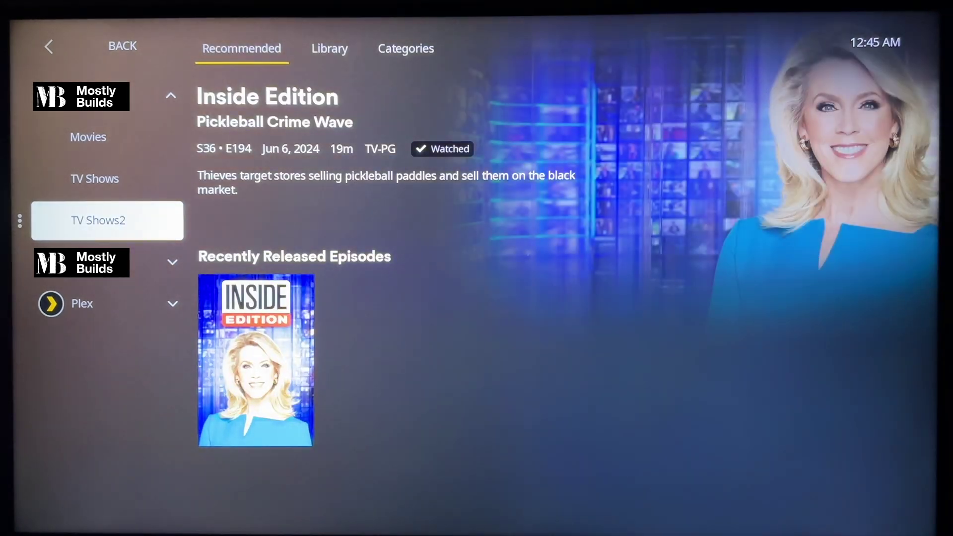
key(Right)
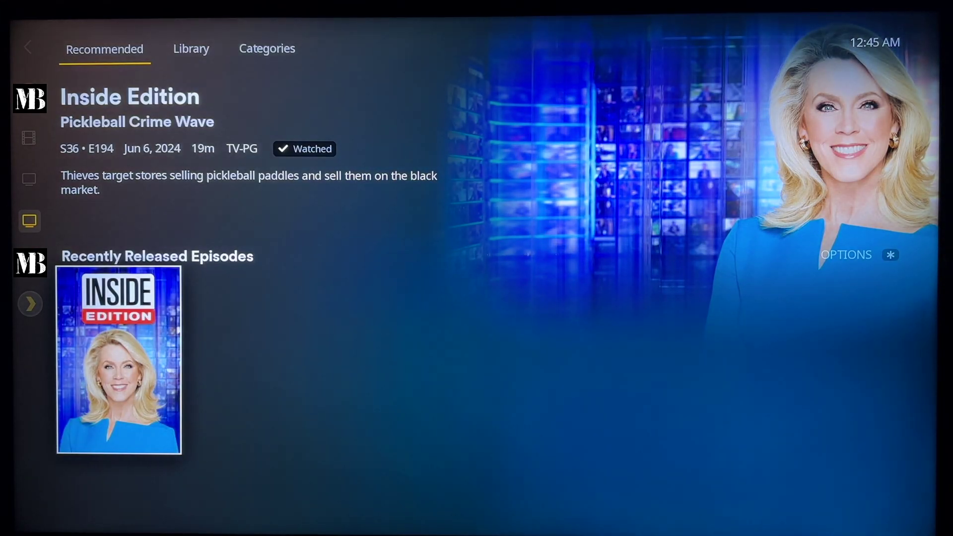
key(Return)
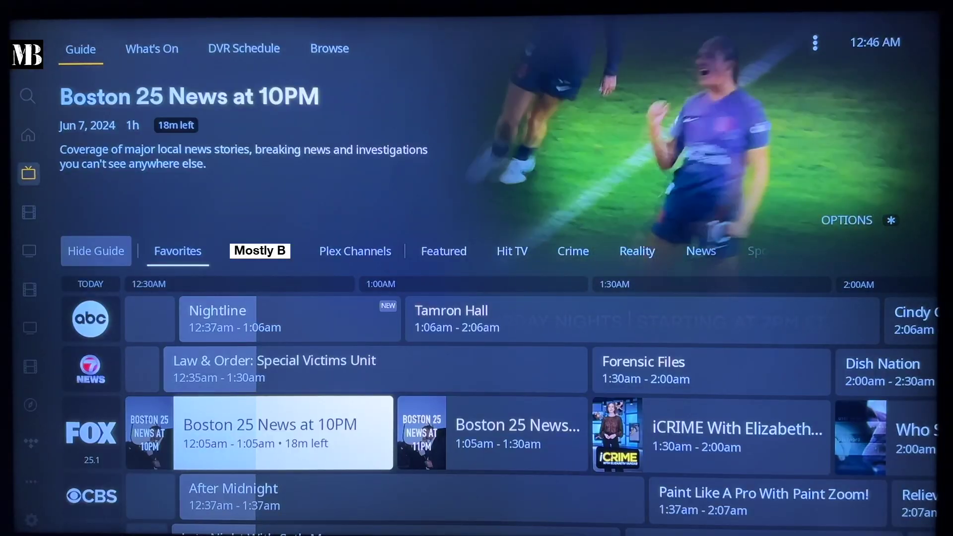
Step: Go through the Favorites channels in the Live TV guide from FOX to NBC 15.1
key(Down)
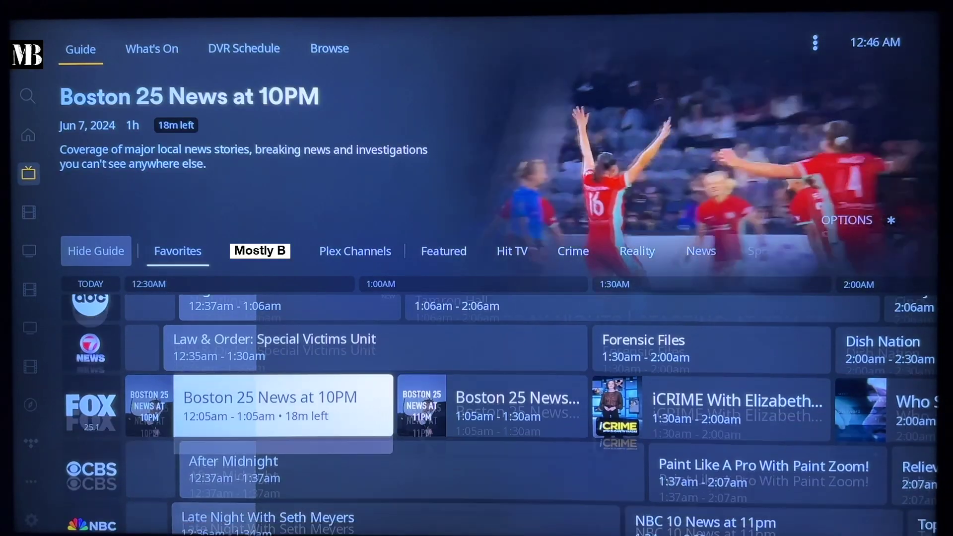
key(Down)
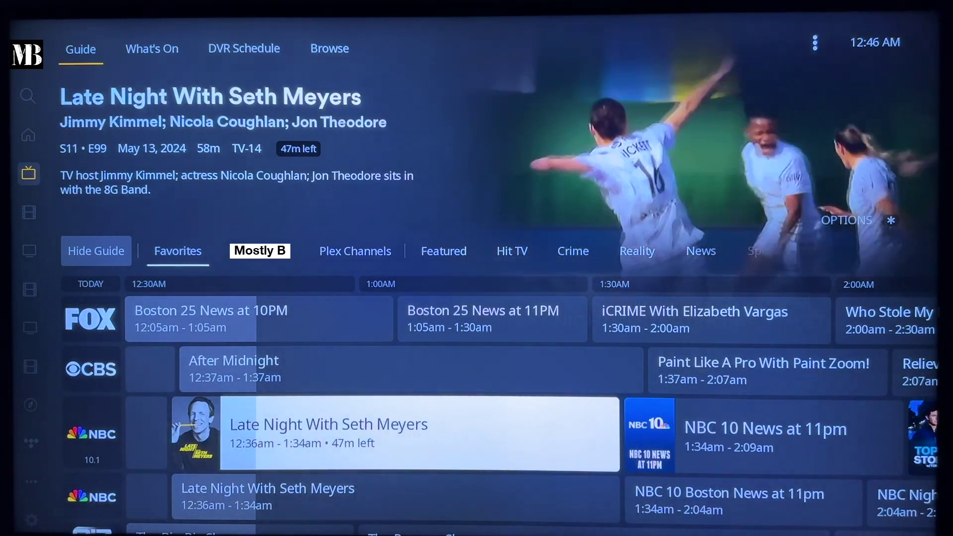
key(Down)
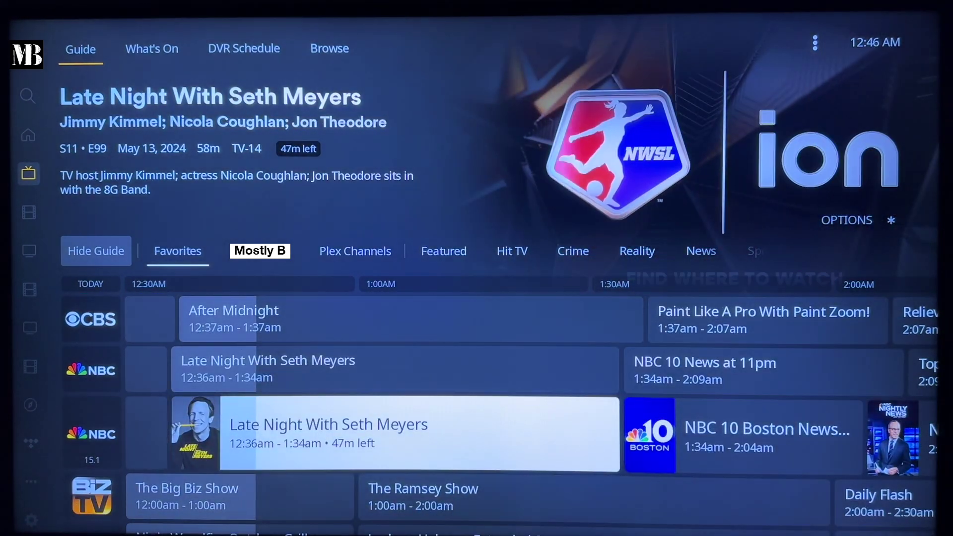